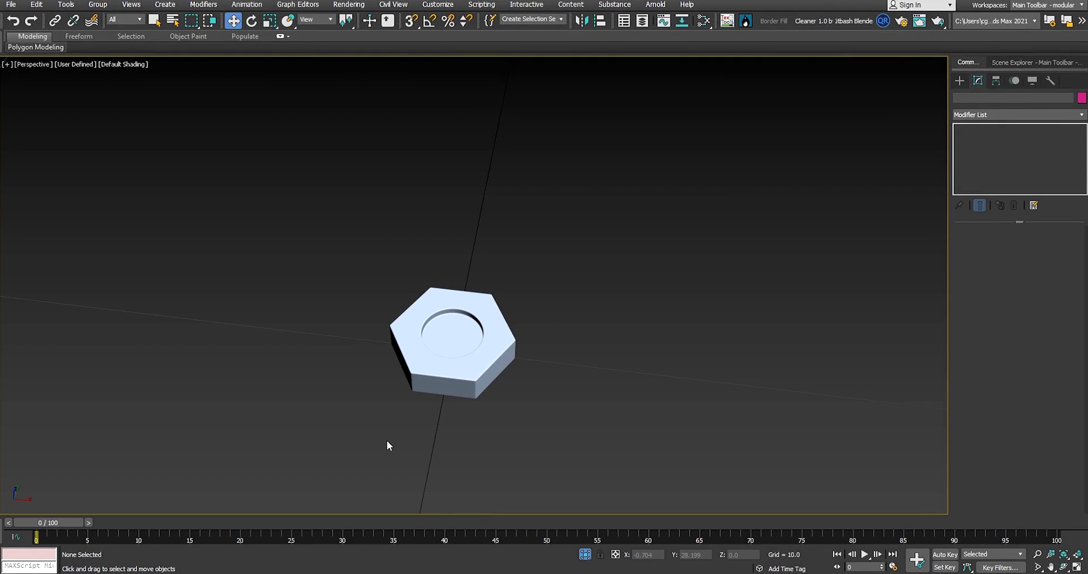
# Examine the hexagonal nut model, its recessed circular centre and its modifier stack from several angles and distances.
pyautogui.moveTo(546, 440); pyautogui.dragTo(535, 391, button='middle')
pyautogui.scroll(4, 491, 393)
pyautogui.scroll(-2, 490, 393)
pyautogui.moveTo(519, 316); pyautogui.dragTo(490, 361, button='middle')
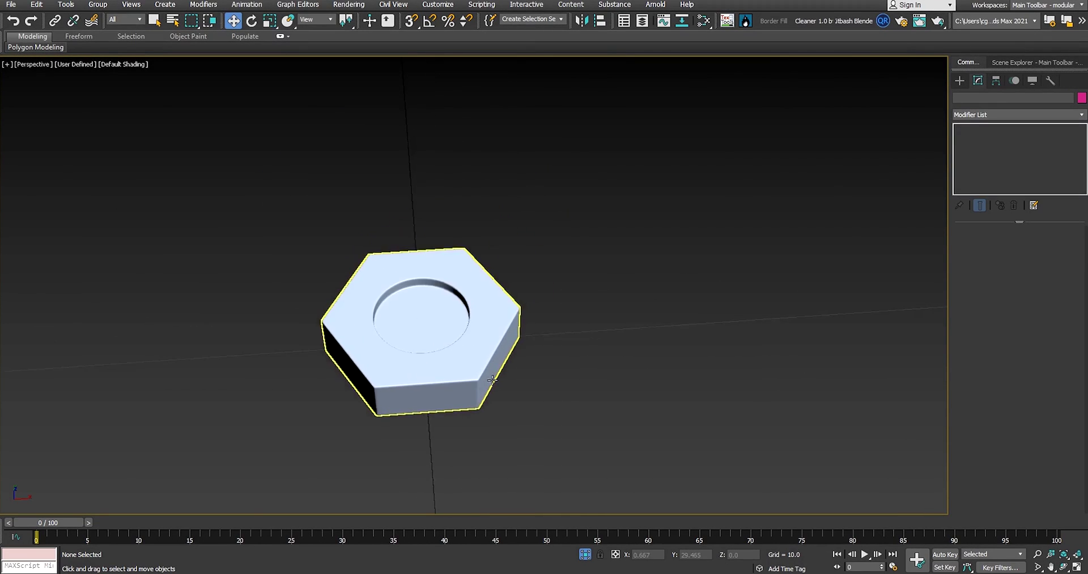
pyautogui.scroll(-5, 490, 379)
pyautogui.moveTo(489, 407); pyautogui.dragTo(525, 343, button='middle')
pyautogui.scroll(3, 525, 342)
pyautogui.scroll(-3, 484, 384)
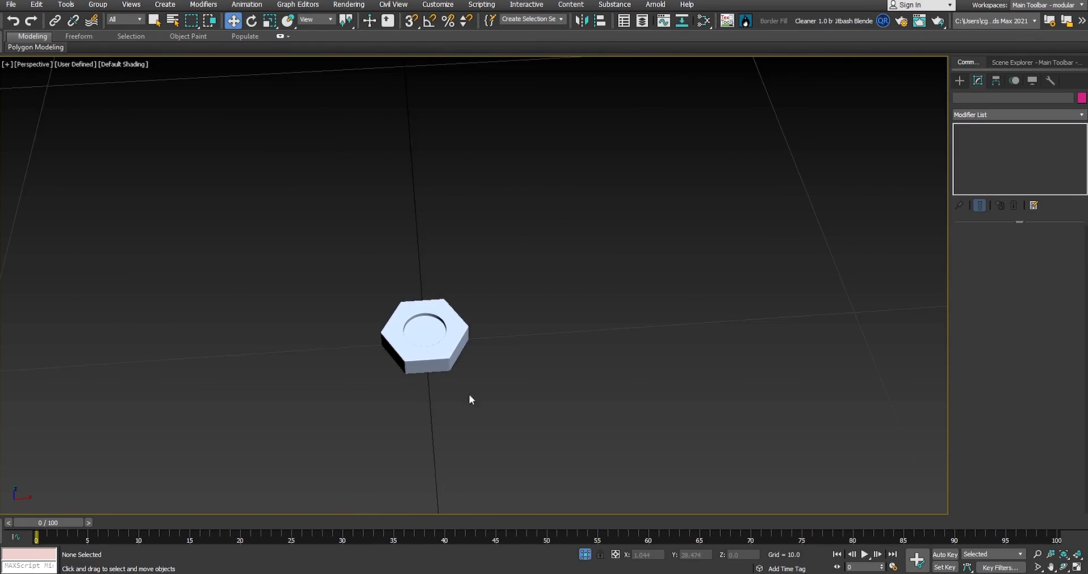
pyautogui.moveTo(468, 397); pyautogui.dragTo(468, 424, button='middle')
pyautogui.scroll(5, 462, 357)
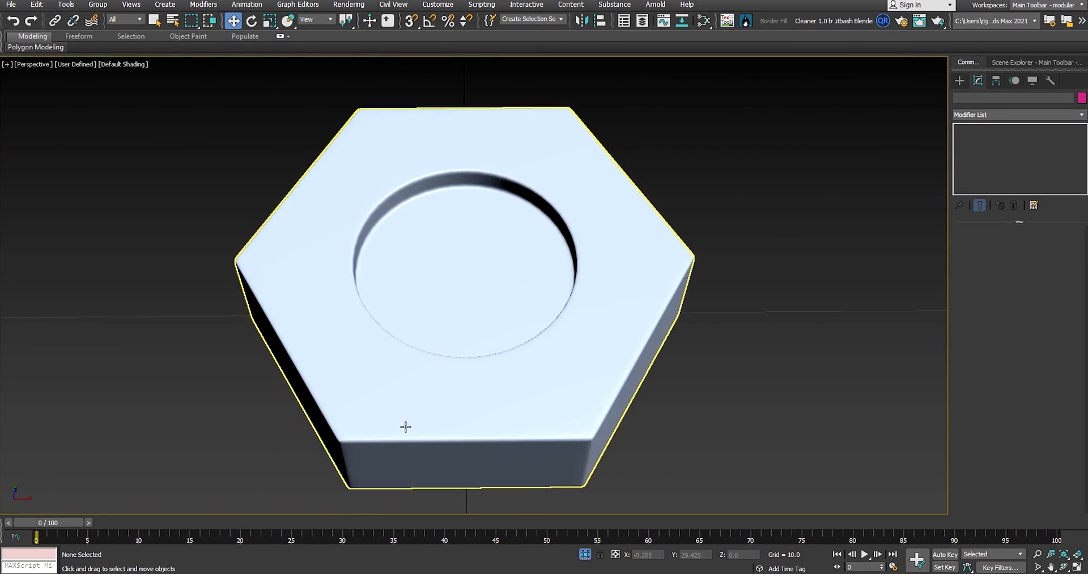
pyautogui.scroll(-2, 479, 341)
pyautogui.click(479, 341)
pyautogui.moveTo(479, 341)
pyautogui.keyDown('alt'); pyautogui.mouseDown(button='middle')
pyautogui.moveTo(489, 318)
pyautogui.moveTo(451, 340)
pyautogui.mouseUp(button='middle'); pyautogui.keyUp('alt')
pyautogui.scroll(5, 488, 317)
pyautogui.click(714, 335)
pyautogui.scroll(-6, 457, 335)
pyautogui.scroll(5, 454, 335)
pyautogui.scroll(-3, 516, 321)
pyautogui.moveTo(515, 322); pyautogui.dragTo(511, 335, button='middle')
pyautogui.scroll(3, 495, 294)
pyautogui.moveTo(495, 294); pyautogui.dragTo(478, 338, button='middle')
pyautogui.scroll(-5, 478, 338)
pyautogui.moveTo(544, 347); pyautogui.dragTo(486, 380, button='middle')
pyautogui.scroll(2, 403, 367)
pyautogui.click(403, 372)
pyautogui.moveTo(403, 371)
pyautogui.keyDown('alt'); pyautogui.mouseDown(button='middle')
pyautogui.moveTo(449, 357)
pyautogui.moveTo(410, 365)
pyautogui.mouseUp(button='middle'); pyautogui.keyUp('alt')
pyautogui.scroll(-4, 413, 368)
pyautogui.moveTo(437, 395); pyautogui.dragTo(405, 428, button='middle')
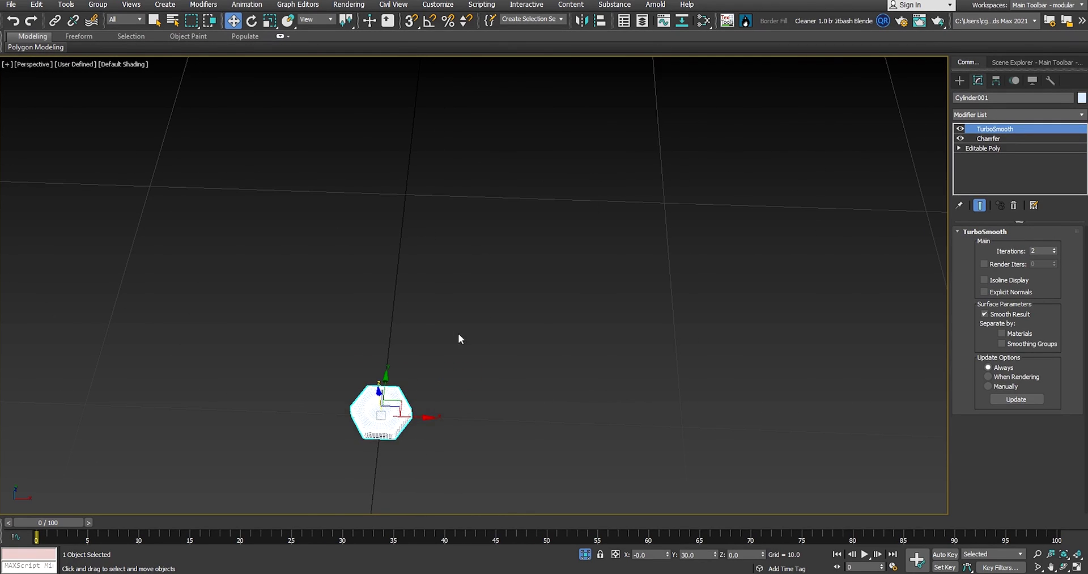
pyautogui.scroll(2, 439, 286)
pyautogui.scroll(-4, 491, 268)
pyautogui.scroll(4, 489, 300)
pyautogui.click(294, 293)
pyautogui.moveTo(295, 292); pyautogui.dragTo(467, 368, button='middle')
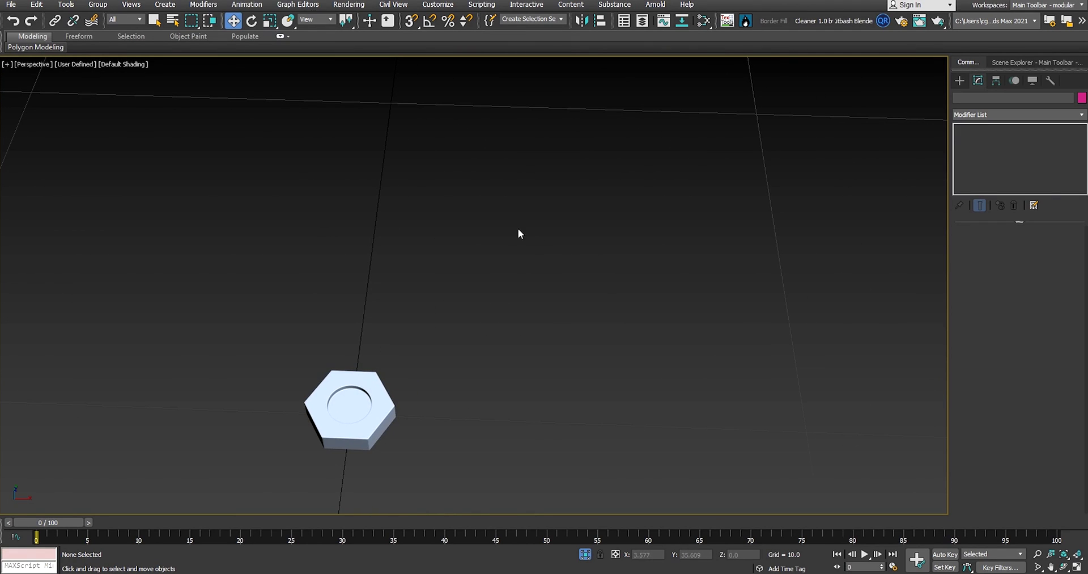
# Create a 10 × 10 plane with 4 × 4 segments, snapped to grid points with one corner at the nut's centre.
pyautogui.click(959, 80)
pyautogui.moveTo(570, 301); pyautogui.dragTo(563, 303, button='middle')
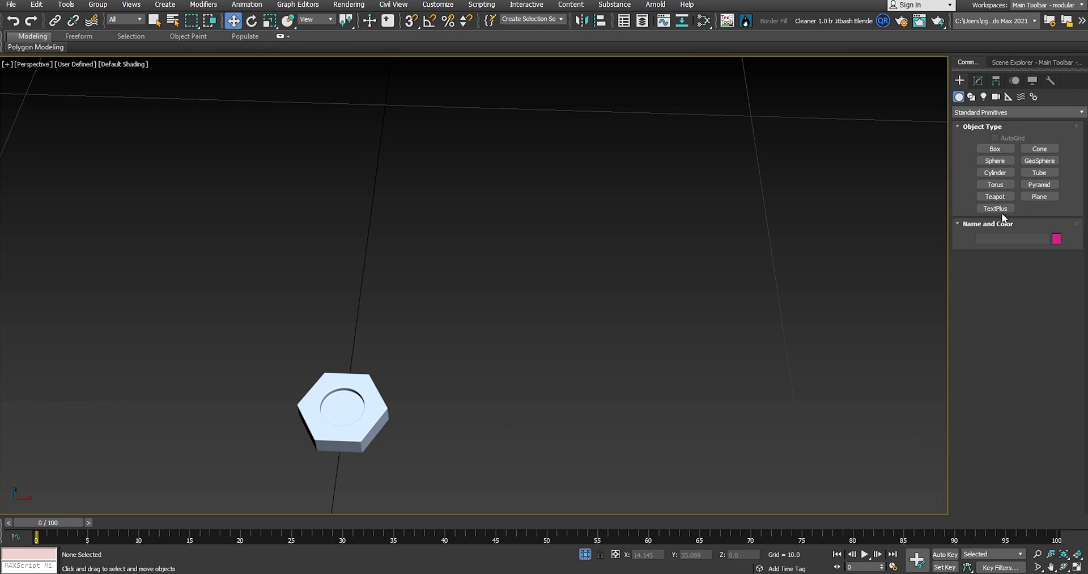
pyautogui.click(1043, 196)
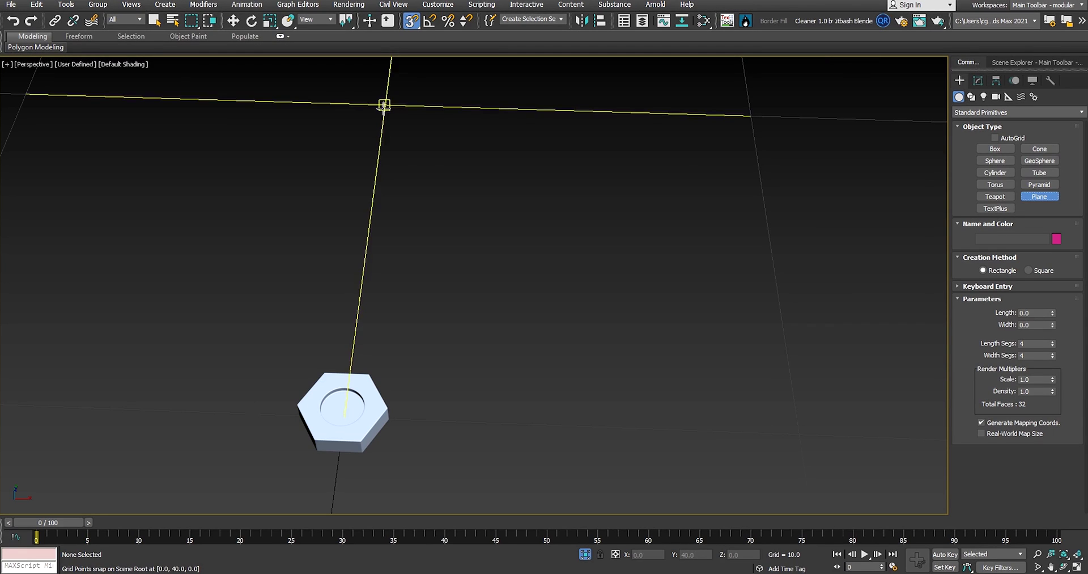
pyautogui.moveTo(385, 105); pyautogui.dragTo(797, 431)
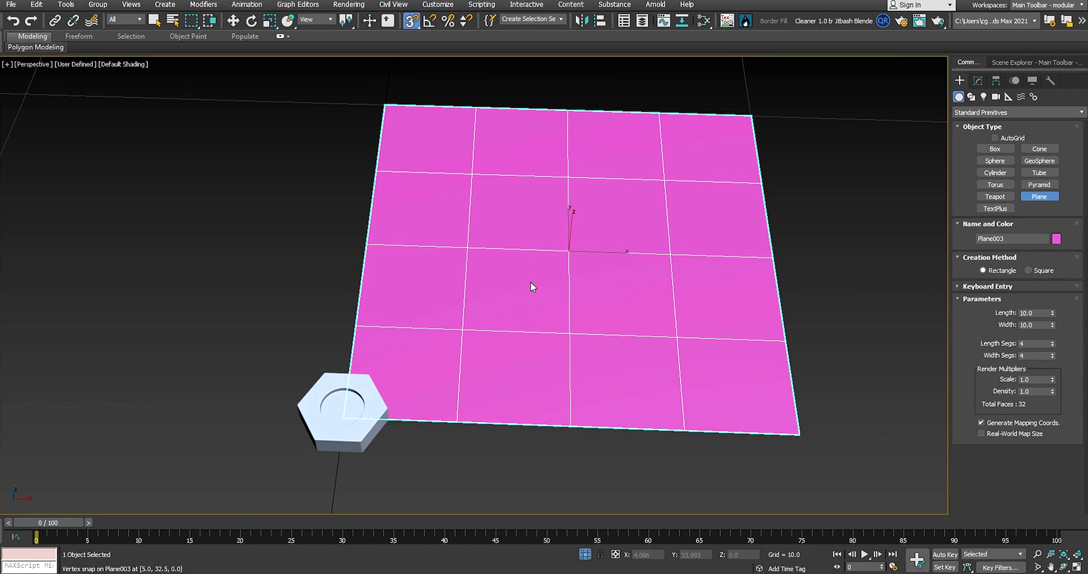
pyautogui.press('w')
# Select the hexagonal nut and centre its pivot on the object.
pyautogui.scroll(-3, 531, 281)
pyautogui.keyDown('alt'); pyautogui.moveTo(531, 281); pyautogui.dragTo(558, 266, button='middle'); pyautogui.keyUp('alt')
pyautogui.scroll(3, 529, 306)
pyautogui.keyDown('alt'); pyautogui.moveTo(529, 306); pyautogui.dragTo(499, 332, button='middle'); pyautogui.keyUp('alt')
pyautogui.click(360, 444)
pyautogui.keyDown('alt'); pyautogui.moveTo(359, 444); pyautogui.dragTo(508, 332, button='middle'); pyautogui.keyUp('alt')
pyautogui.scroll(5, 465, 366)
pyautogui.keyDown('alt'); pyautogui.moveTo(464, 366); pyautogui.dragTo(385, 357, button='middle'); pyautogui.keyUp('alt')
pyautogui.click(996, 80)
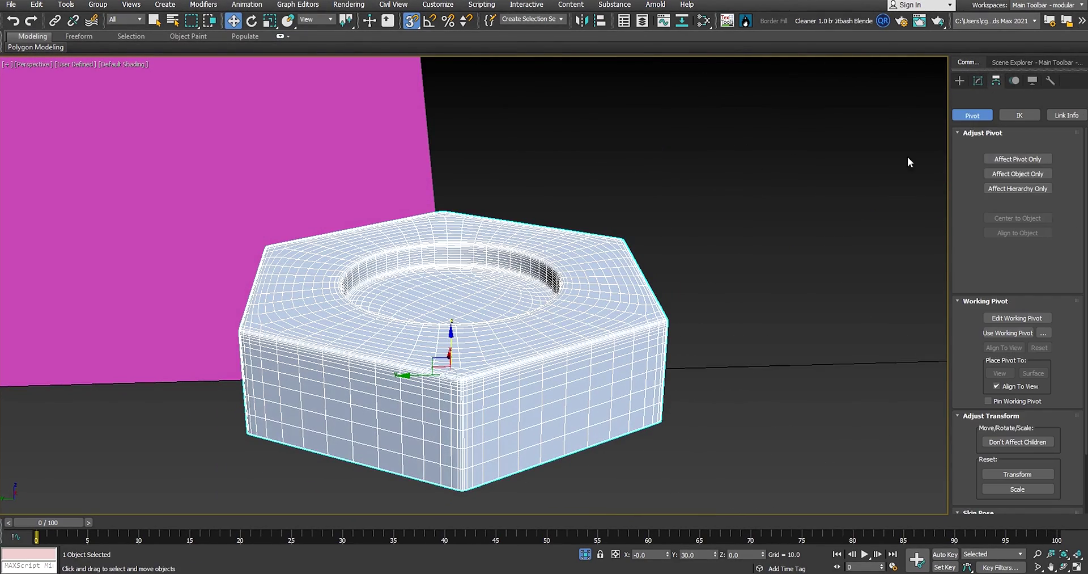
pyautogui.click(1018, 158)
pyautogui.click(1015, 219)
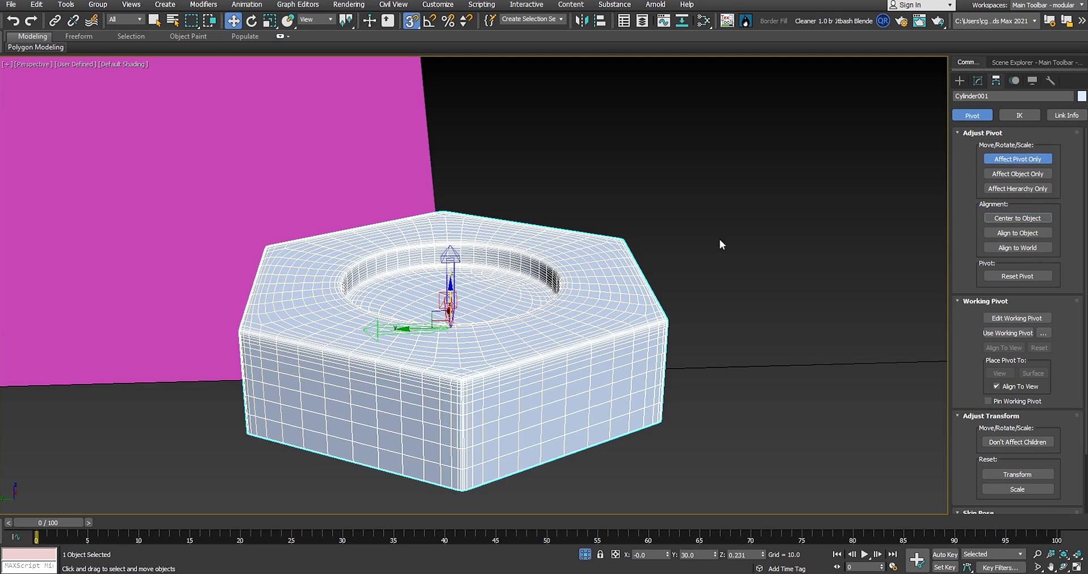
# Lower the nut's pivot to its base with vertex snapping, check the snap options, and finish pivot editing.
pyautogui.keyDown('alt'); pyautogui.moveTo(719, 239); pyautogui.dragTo(554, 255, button='middle'); pyautogui.keyUp('alt')
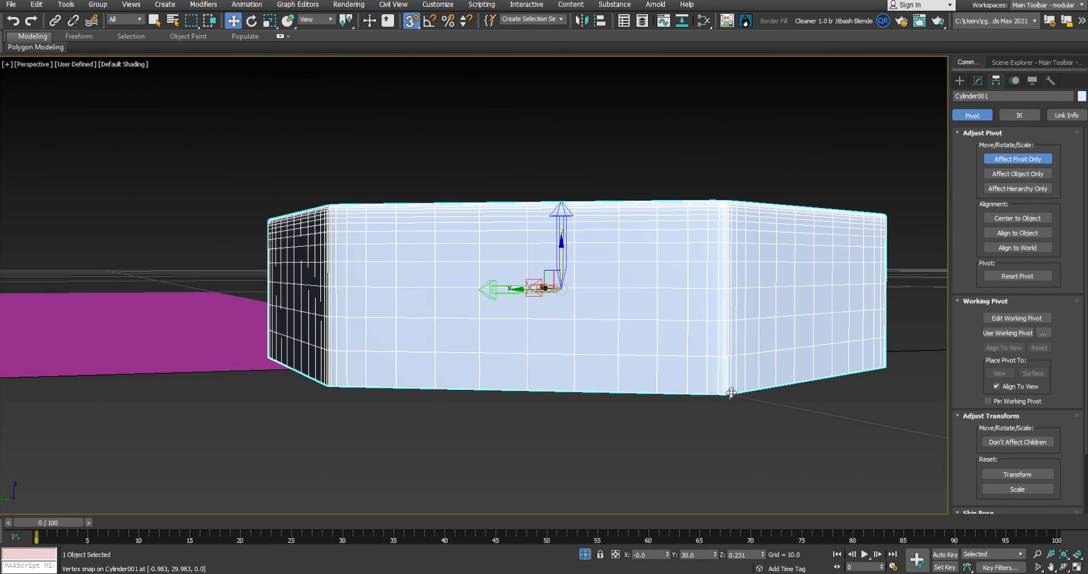
pyautogui.moveTo(563, 252); pyautogui.dragTo(726, 389)
pyautogui.keyDown('alt'); pyautogui.moveTo(615, 262); pyautogui.dragTo(352, 88, button='middle'); pyautogui.keyUp('alt')
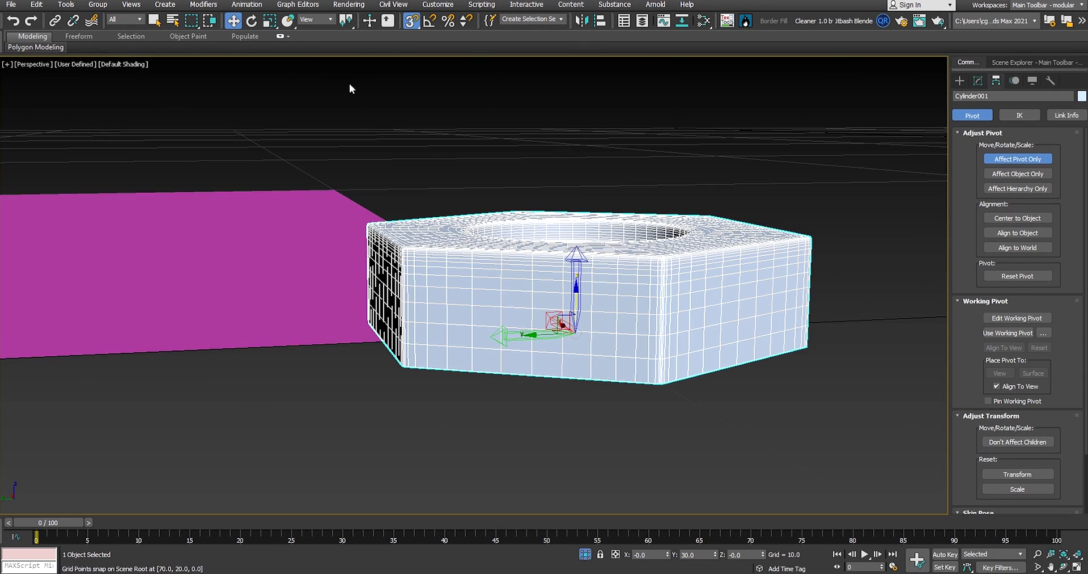
pyautogui.rightClick(412, 21)
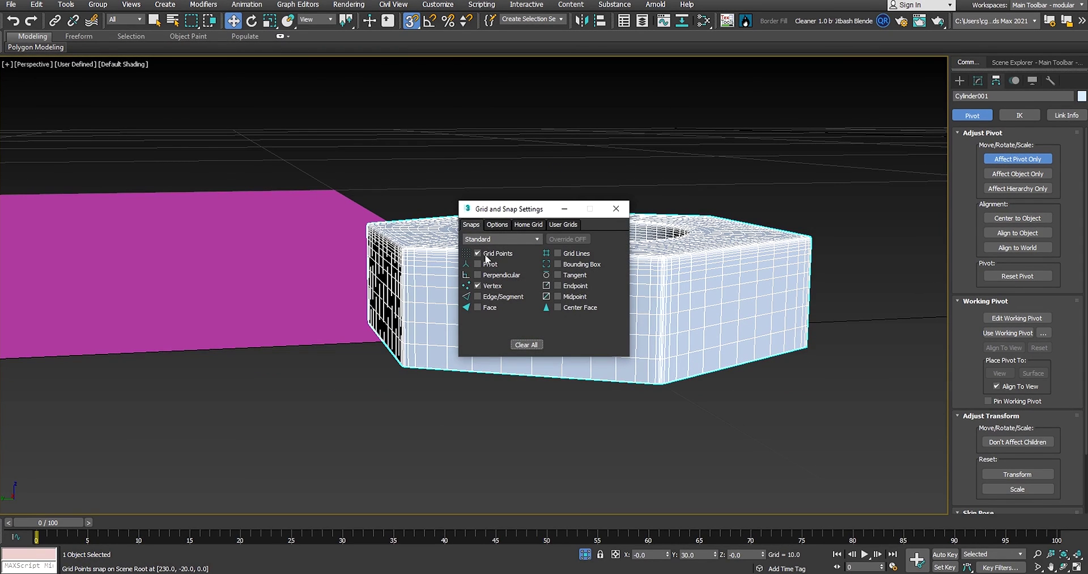
pyautogui.click(497, 225)
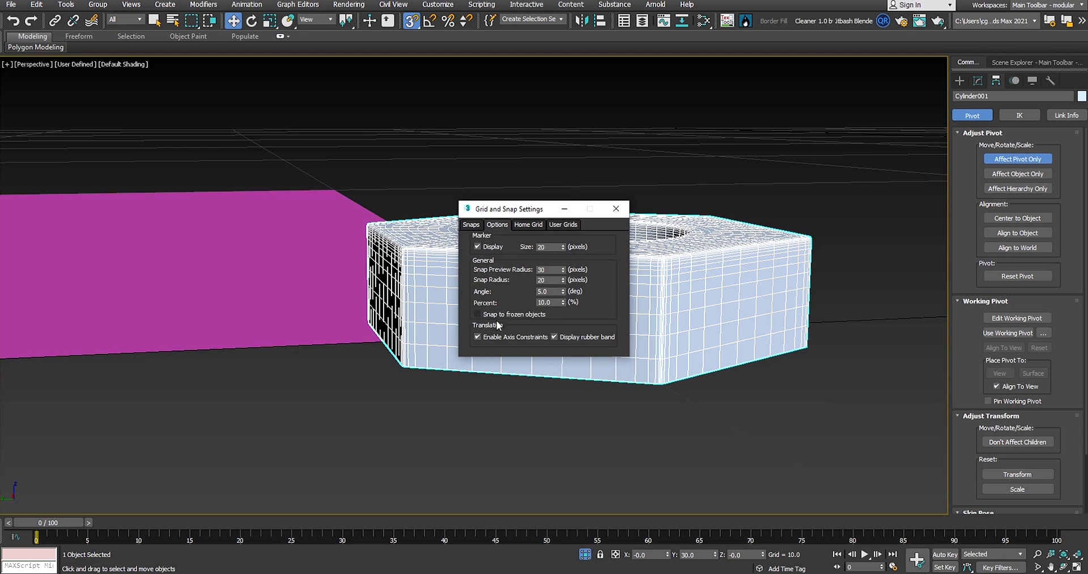
pyautogui.click(616, 209)
pyautogui.keyDown('alt'); pyautogui.moveTo(621, 272); pyautogui.dragTo(559, 338, button='middle'); pyautogui.keyUp('alt')
pyautogui.scroll(-5, 566, 335)
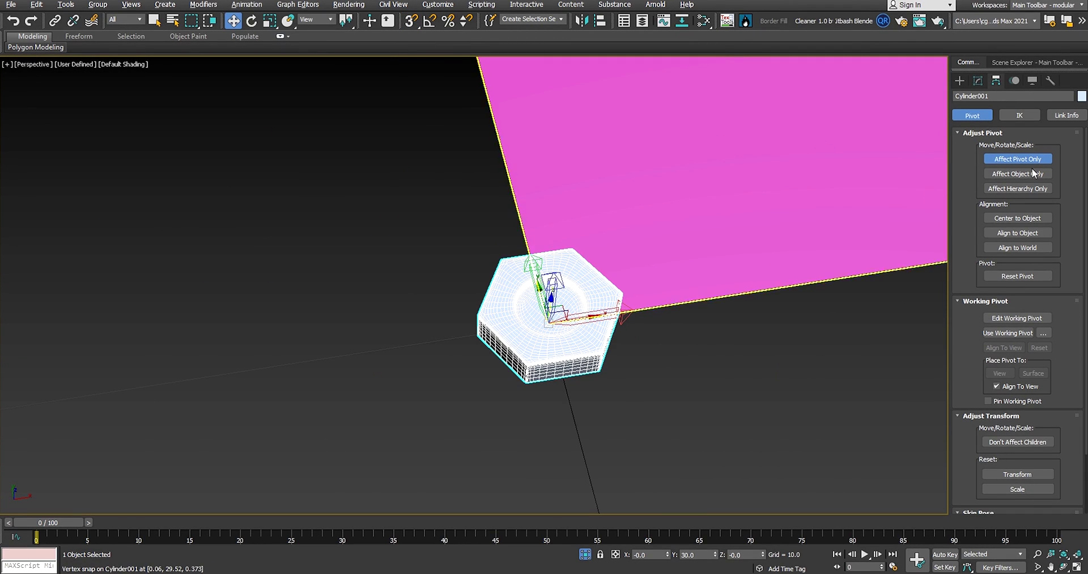
pyautogui.click(1003, 159)
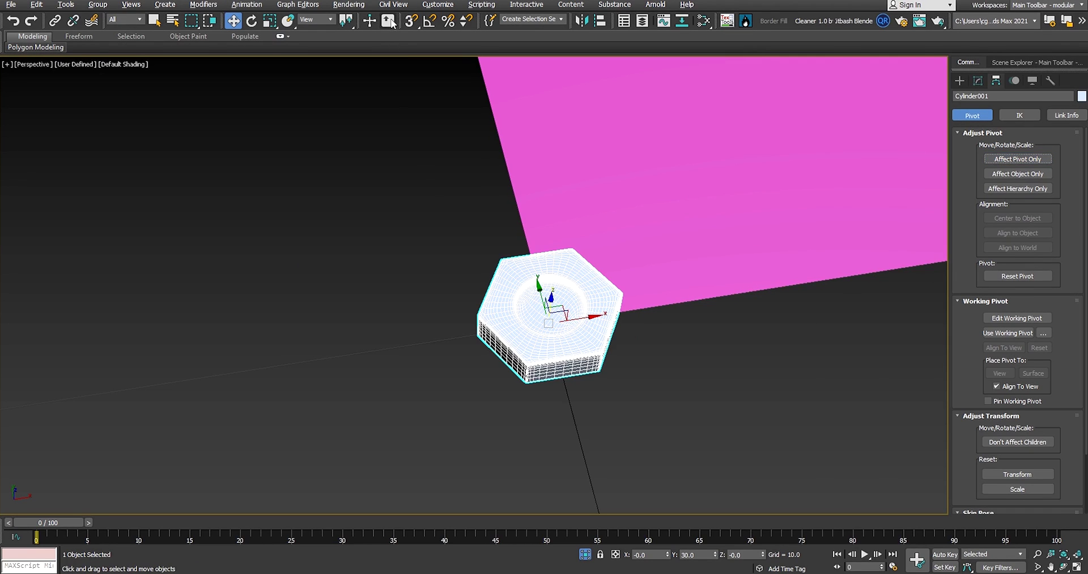
# Turn on 3D snapping and display edged faces in the viewport.
pyautogui.scroll(-3, 469, 202)
pyautogui.moveTo(484, 216); pyautogui.dragTo(499, 332, button='middle')
pyautogui.press('s')
pyautogui.press('F4')
pyautogui.moveTo(569, 318)
pyautogui.keyDown('alt'); pyautogui.mouseDown(button='middle')
pyautogui.moveTo(632, 320)
pyautogui.moveTo(657, 292)
pyautogui.mouseUp(button='middle'); pyautogui.keyUp('alt')
pyautogui.scroll(4, 536, 383)
pyautogui.keyDown('alt'); pyautogui.moveTo(549, 393); pyautogui.dragTo(715, 391, button='middle'); pyautogui.keyUp('alt')
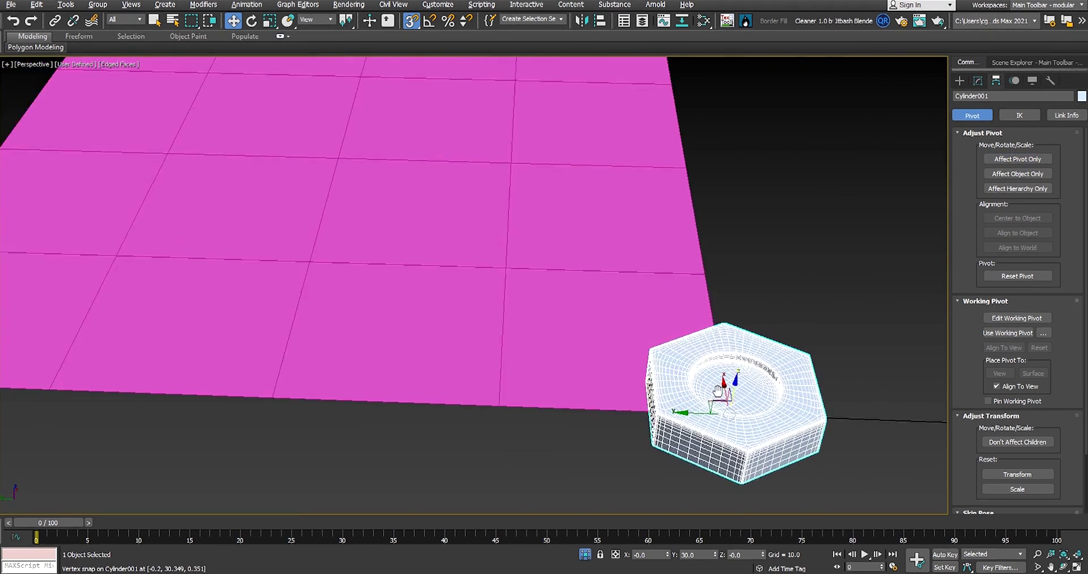
# Clone the nut along the plane's edge at 2.5-unit spacing, making four copies snapped to the segment vertices.
pyautogui.scroll(-2, 722, 391)
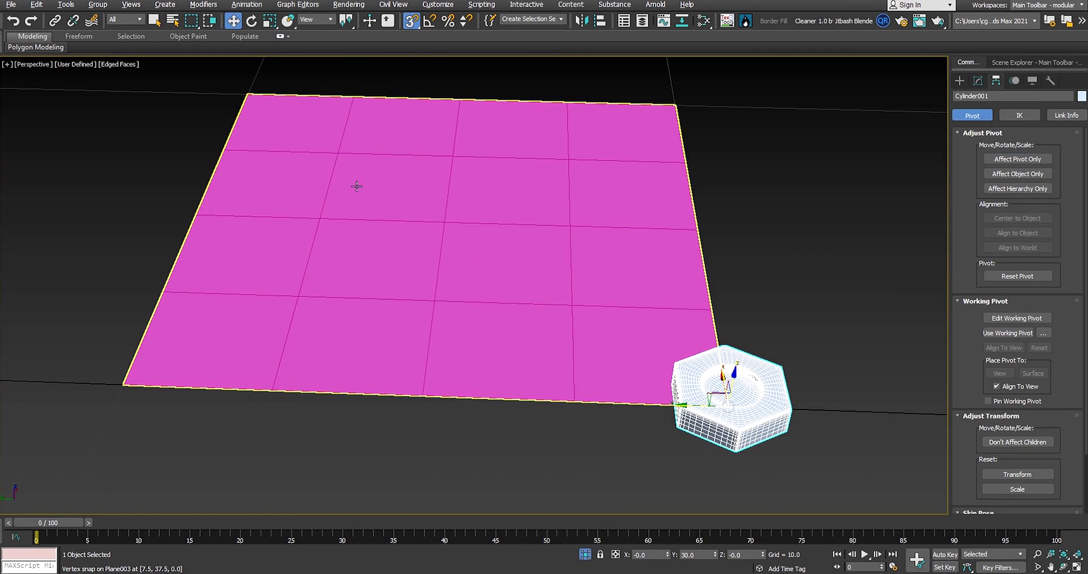
pyautogui.scroll(3, 513, 262)
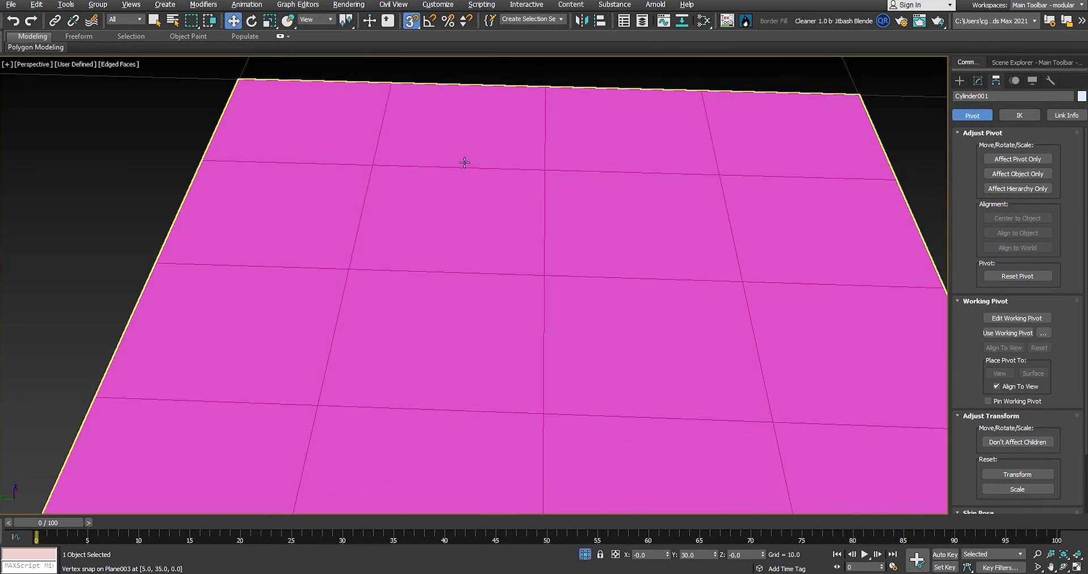
pyautogui.scroll(-4, 724, 291)
pyautogui.scroll(4, 654, 312)
pyautogui.scroll(-2, 713, 410)
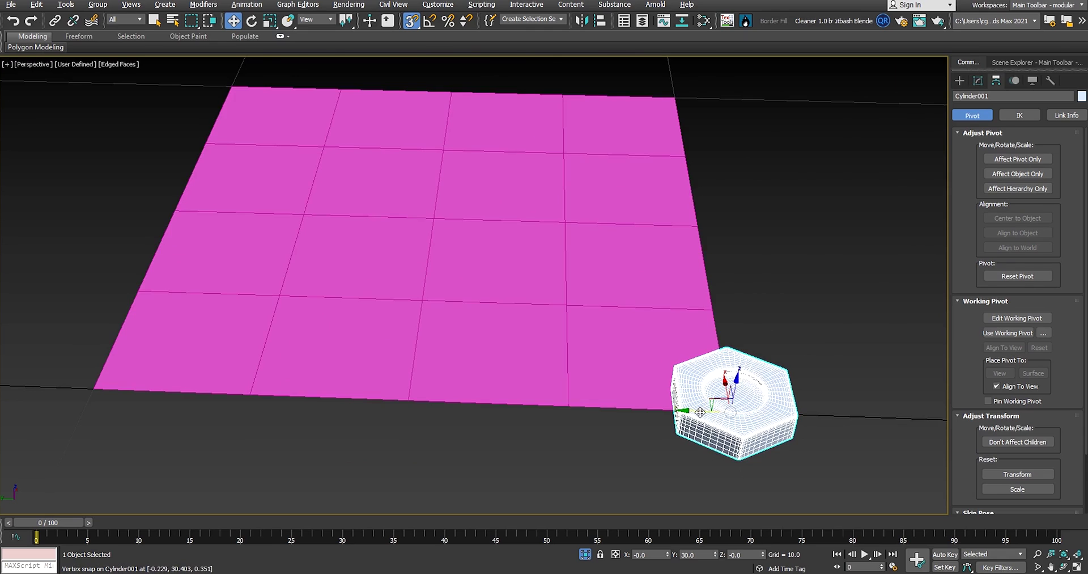
pyautogui.moveTo(700, 412); pyautogui.dragTo(736, 400, button='middle')
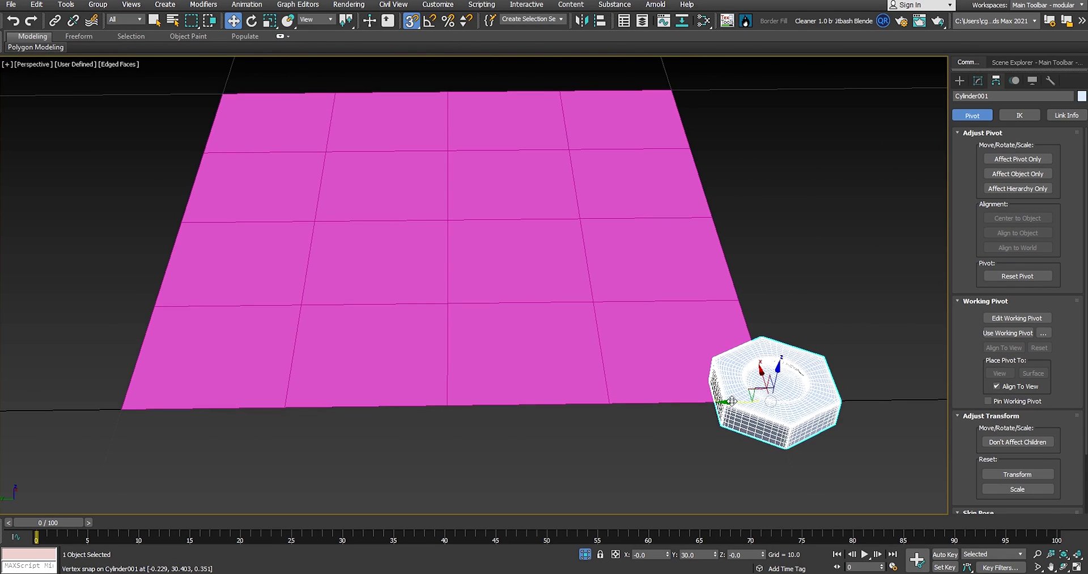
pyautogui.keyDown('shift'); pyautogui.moveTo(735, 400); pyautogui.dragTo(613, 403); pyautogui.keyUp('shift')
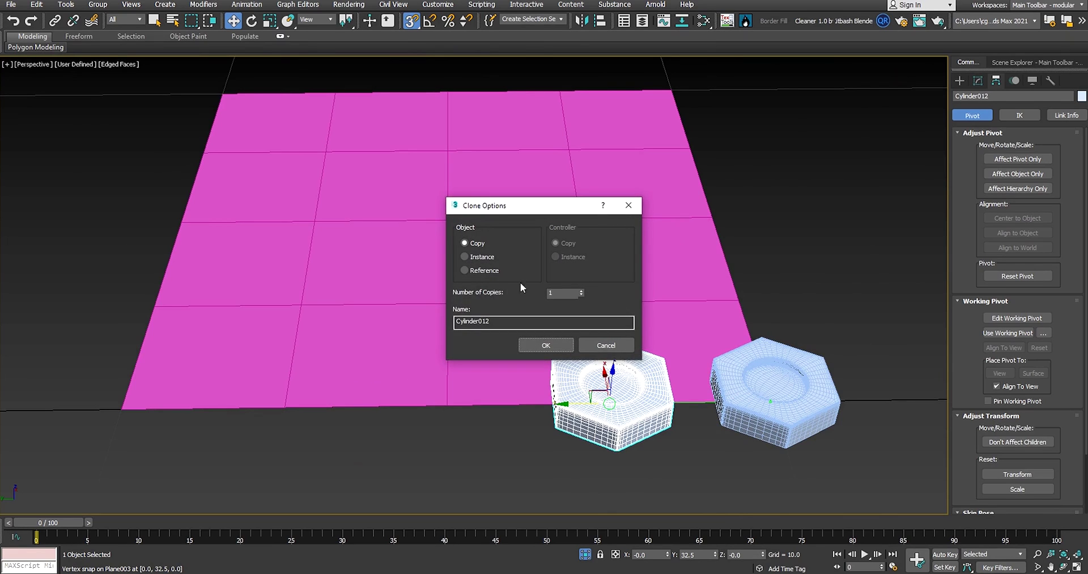
pyautogui.click(580, 291)
pyautogui.click(537, 345)
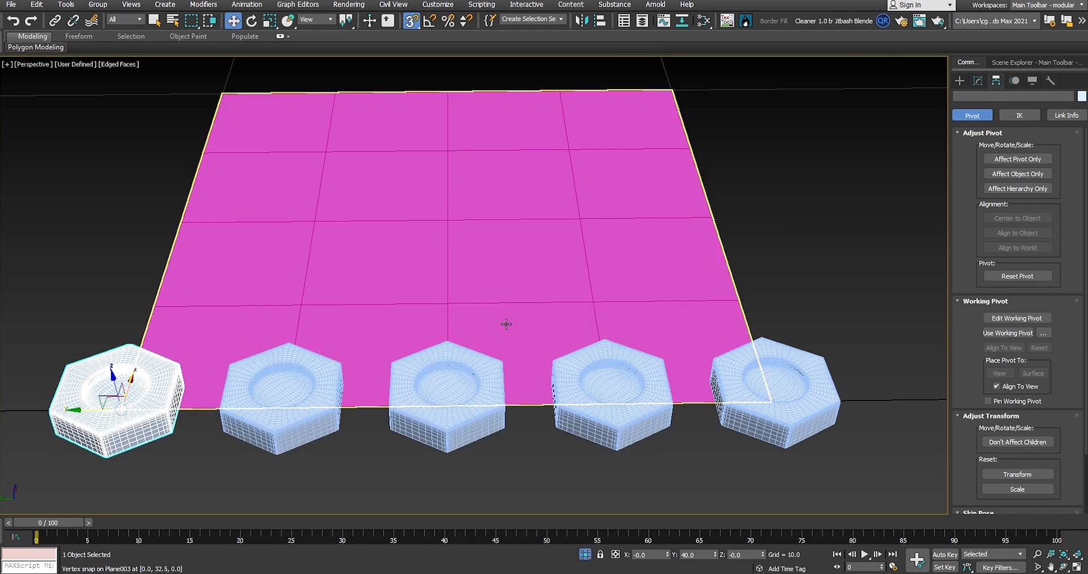
# Select the row of five nuts and clone it across the plane as four instanced rows spaced 2.5 units apart.
pyautogui.scroll(-5, 505, 323)
pyautogui.moveTo(505, 323)
pyautogui.keyDown('alt'); pyautogui.mouseDown(button='middle')
pyautogui.moveTo(627, 299)
pyautogui.moveTo(660, 306)
pyautogui.moveTo(623, 301)
pyautogui.mouseUp(button='middle'); pyautogui.keyUp('alt')
pyautogui.scroll(4, 590, 255)
pyautogui.moveTo(512, 204); pyautogui.dragTo(590, 220, button='middle')
pyautogui.moveTo(622, 164); pyautogui.dragTo(519, 477)
pyautogui.keyDown('alt'); pyautogui.moveTo(393, 383); pyautogui.dragTo(636, 291, button='middle'); pyautogui.keyUp('alt')
pyautogui.keyDown('shift'); pyautogui.moveTo(644, 293); pyautogui.dragTo(578, 297); pyautogui.keyUp('shift')
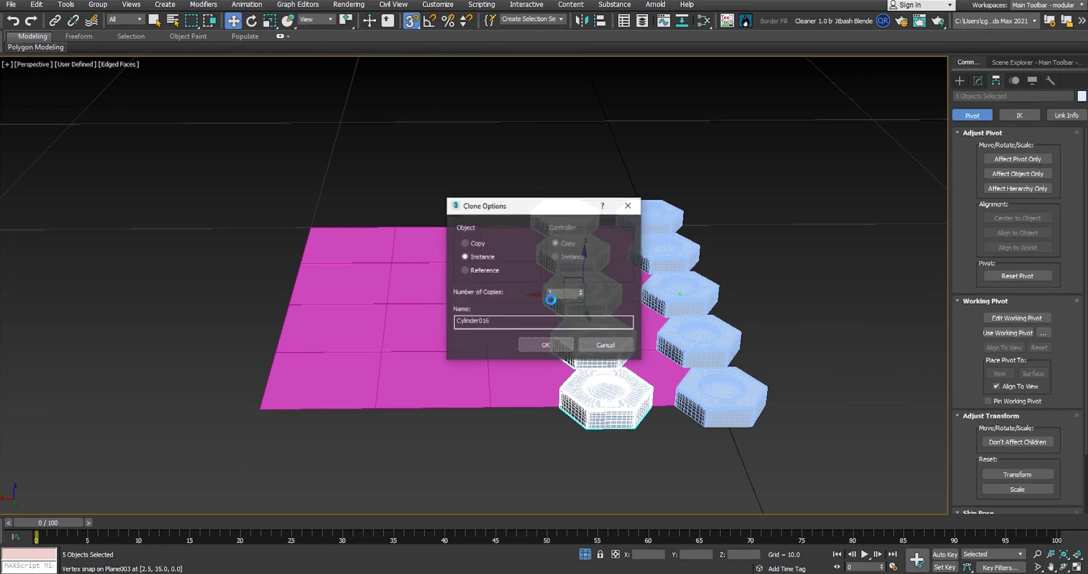
pyautogui.click(546, 345)
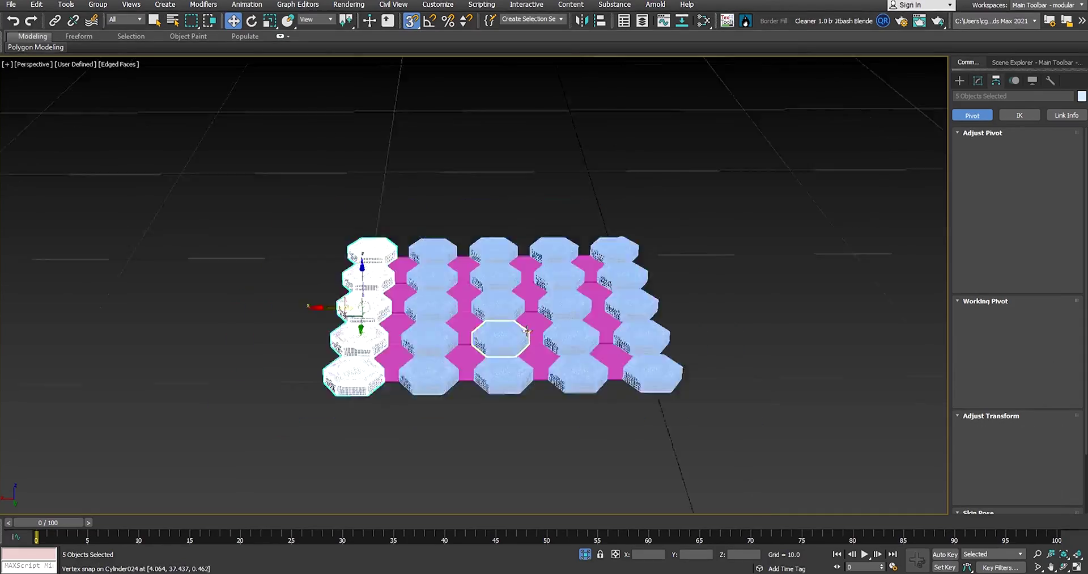
# Turn off the edged-face display and clear the selection of nuts.
pyautogui.moveTo(527, 331)
pyautogui.keyDown('alt'); pyautogui.mouseDown(button='middle')
pyautogui.moveTo(480, 316)
pyautogui.moveTo(592, 316)
pyautogui.moveTo(751, 149)
pyautogui.moveTo(785, 184)
pyautogui.mouseUp(button='middle'); pyautogui.keyUp('alt')
pyautogui.scroll(4, 480, 316)
pyautogui.press('F4')
pyautogui.click(151, 356)
pyautogui.moveTo(416, 307); pyautogui.dragTo(430, 384, button='middle')
pyautogui.click(574, 275)
pyautogui.scroll(3, 566, 295)
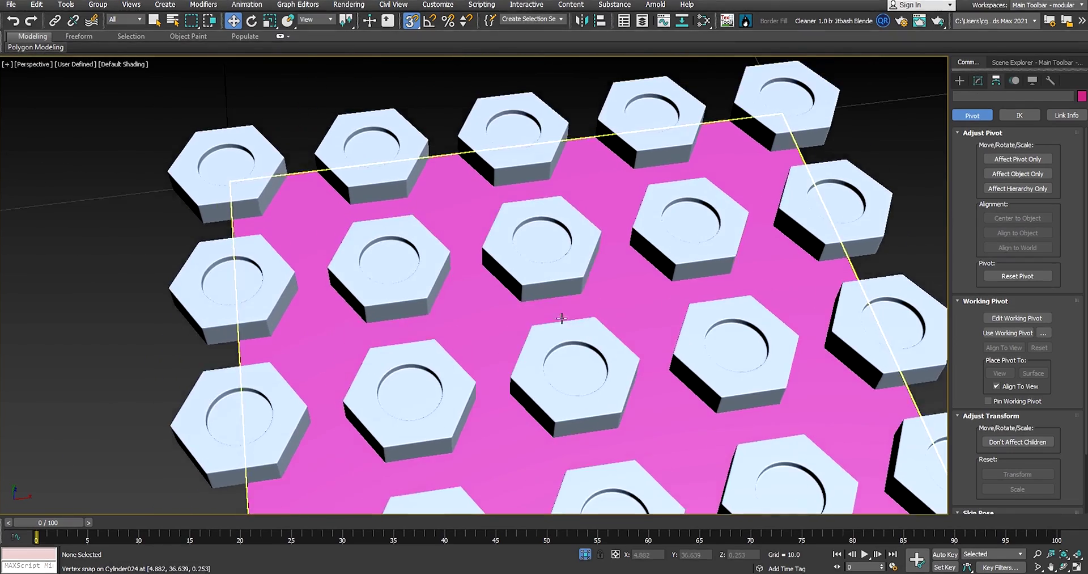
pyautogui.keyDown('alt'); pyautogui.moveTo(561, 318); pyautogui.dragTo(483, 227, button='middle'); pyautogui.keyUp('alt')
# Select the pink plane beneath the nuts and convert it to an Editable Poly.
pyautogui.click(484, 226)
pyautogui.moveTo(616, 308); pyautogui.dragTo(522, 303, button='middle')
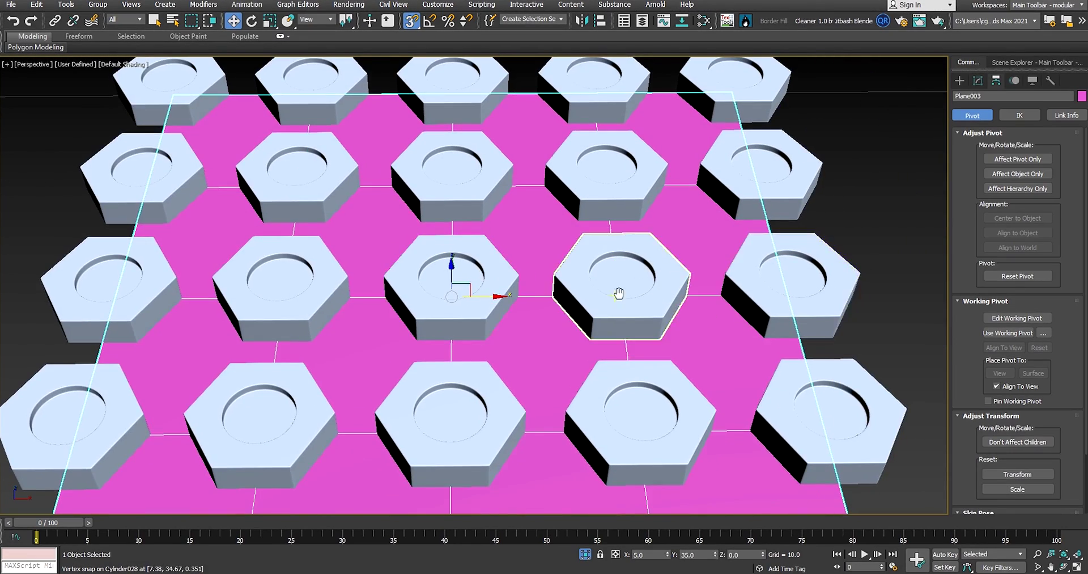
pyautogui.scroll(-5, 617, 294)
pyautogui.scroll(5, 557, 295)
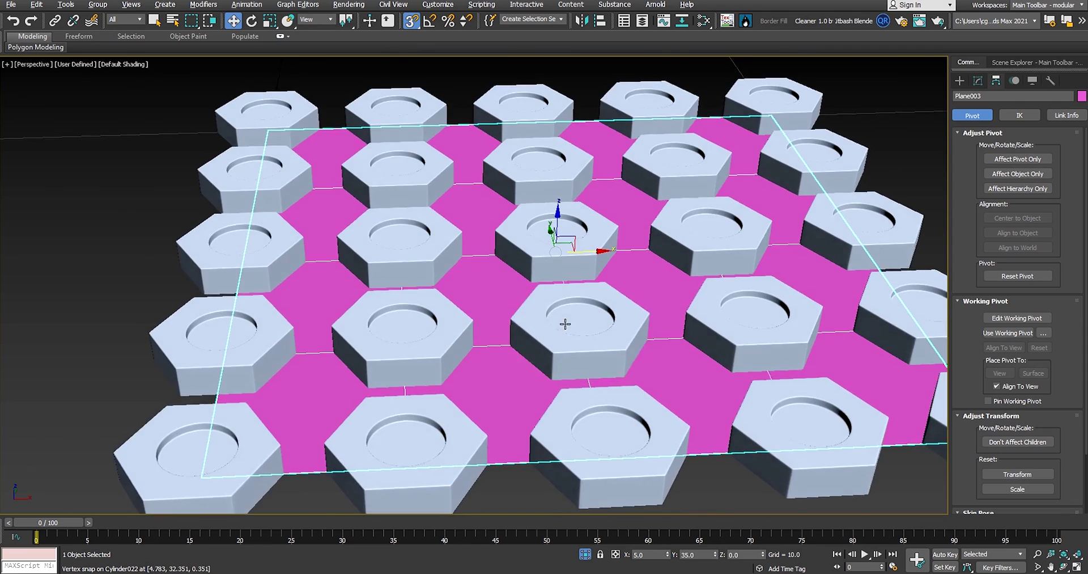
pyautogui.scroll(-3, 563, 321)
pyautogui.scroll(3, 528, 287)
pyautogui.scroll(-3, 655, 296)
pyautogui.keyDown('alt'); pyautogui.moveTo(688, 241); pyautogui.dragTo(563, 350, button='middle'); pyautogui.keyUp('alt')
pyautogui.click(978, 79)
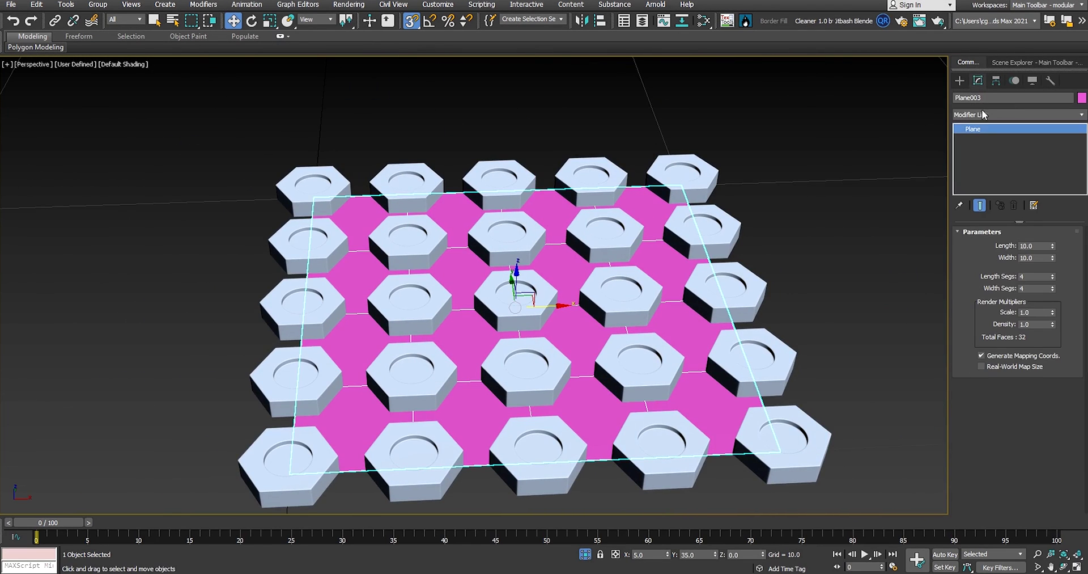
pyautogui.rightClick(572, 255)
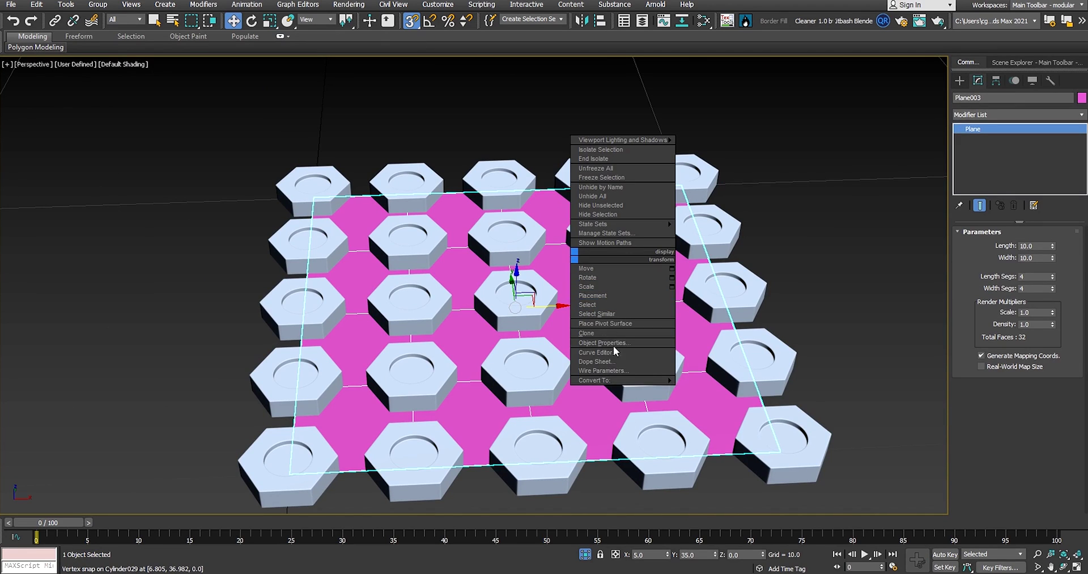
pyautogui.moveTo(652, 380)
pyautogui.click(713, 389)
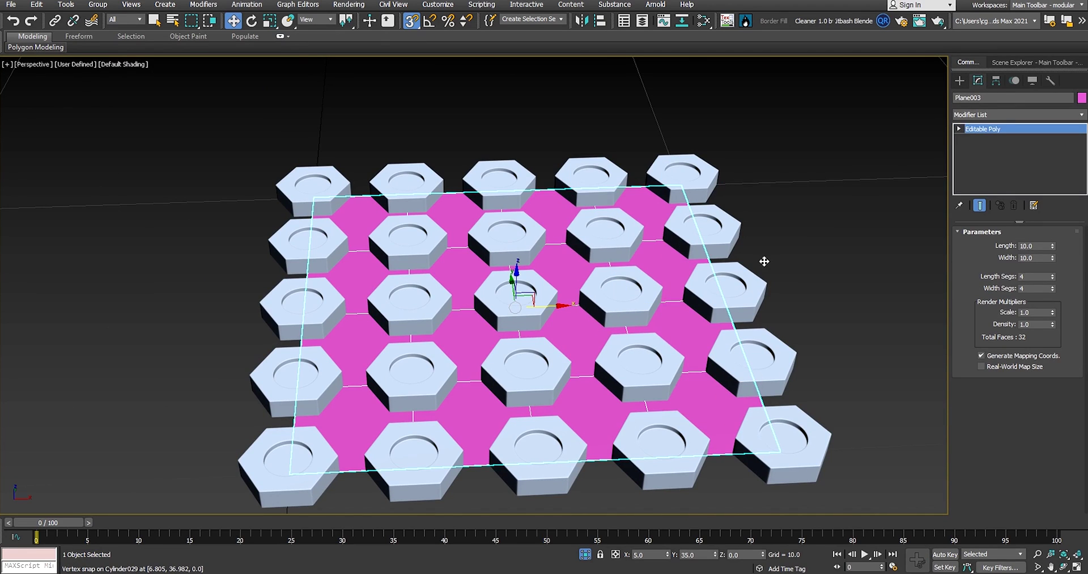
# Add a UVW Map modifier to the plane.
pyautogui.click(995, 80)
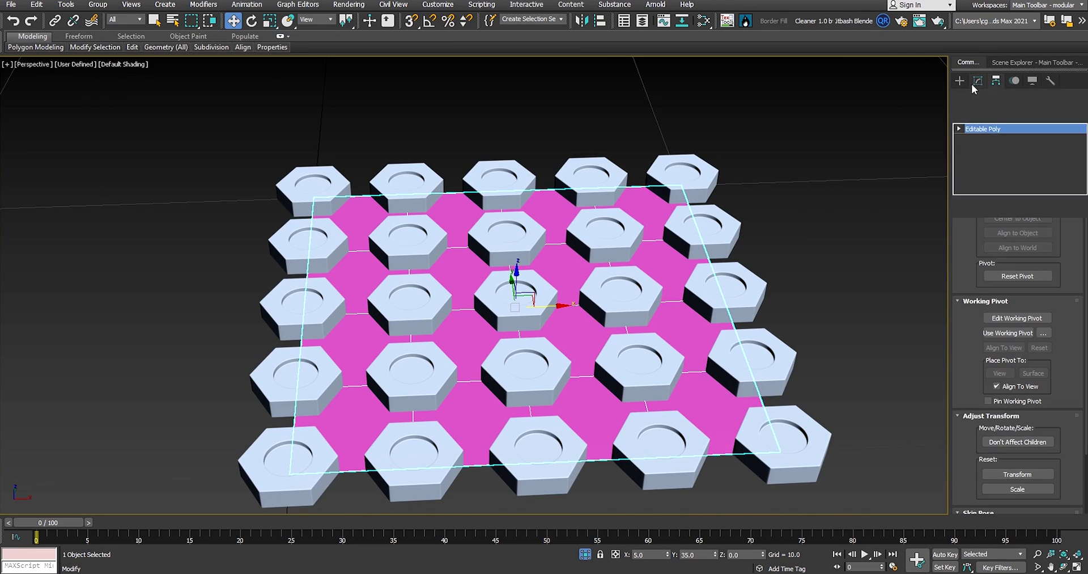
pyautogui.click(977, 80)
pyautogui.click(1003, 113)
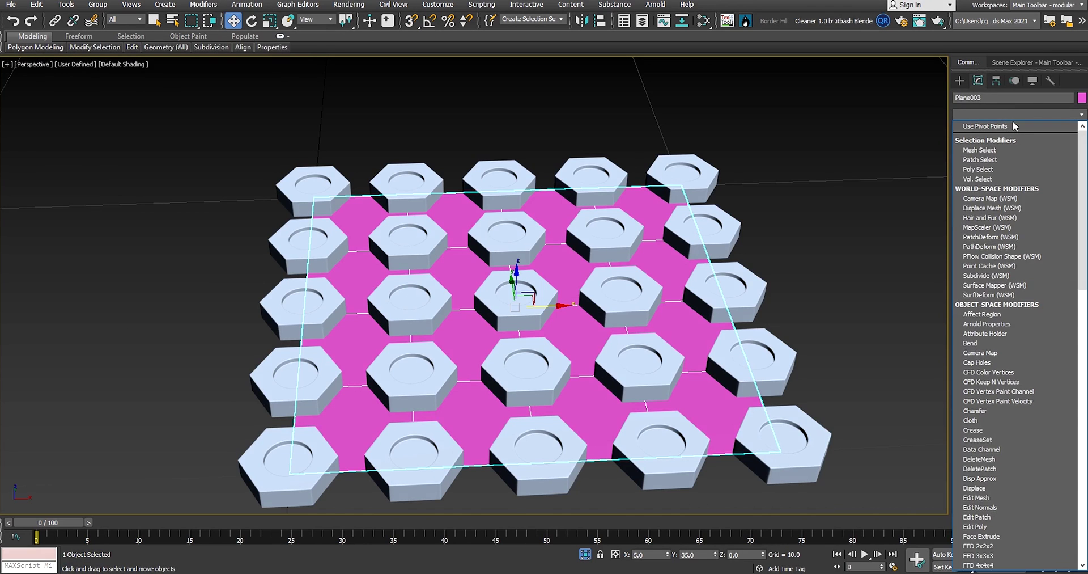
pyautogui.press('u')
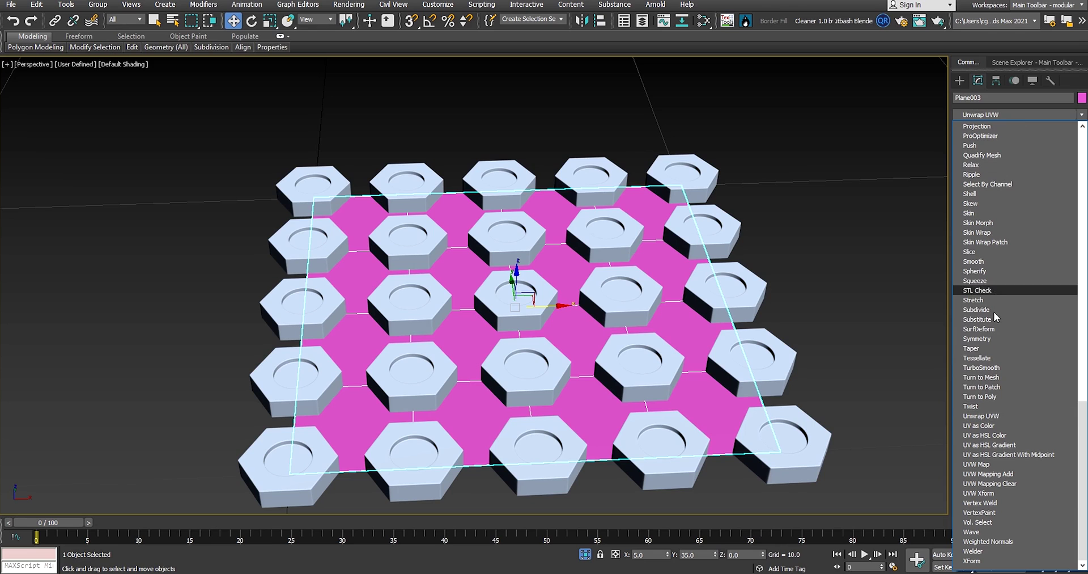
pyautogui.click(998, 464)
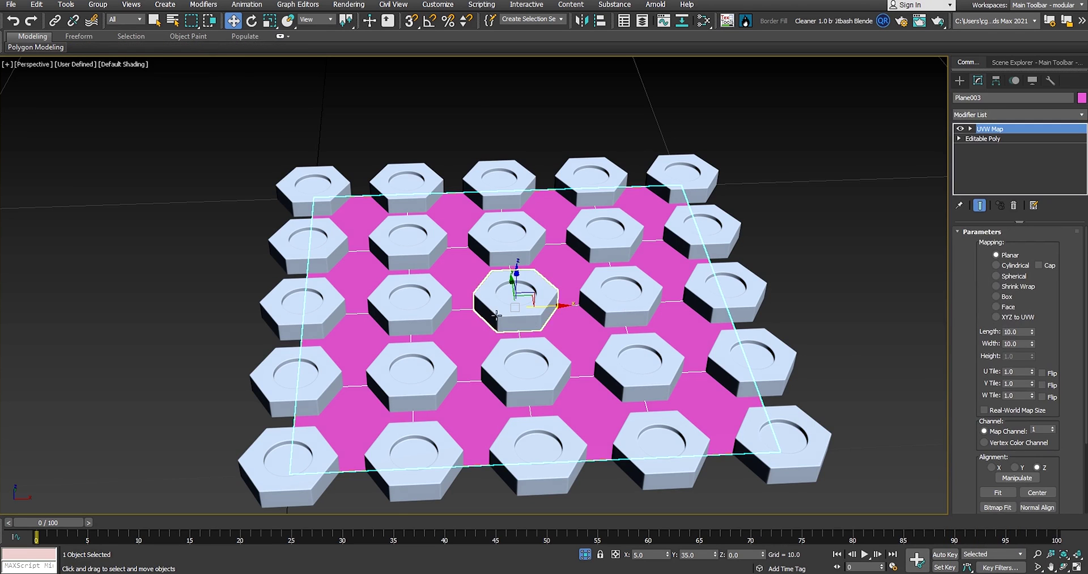
# Add a Projection modifier to the plane above its UVW Map modifier.
pyautogui.moveTo(456, 312); pyautogui.dragTo(524, 301, button='middle')
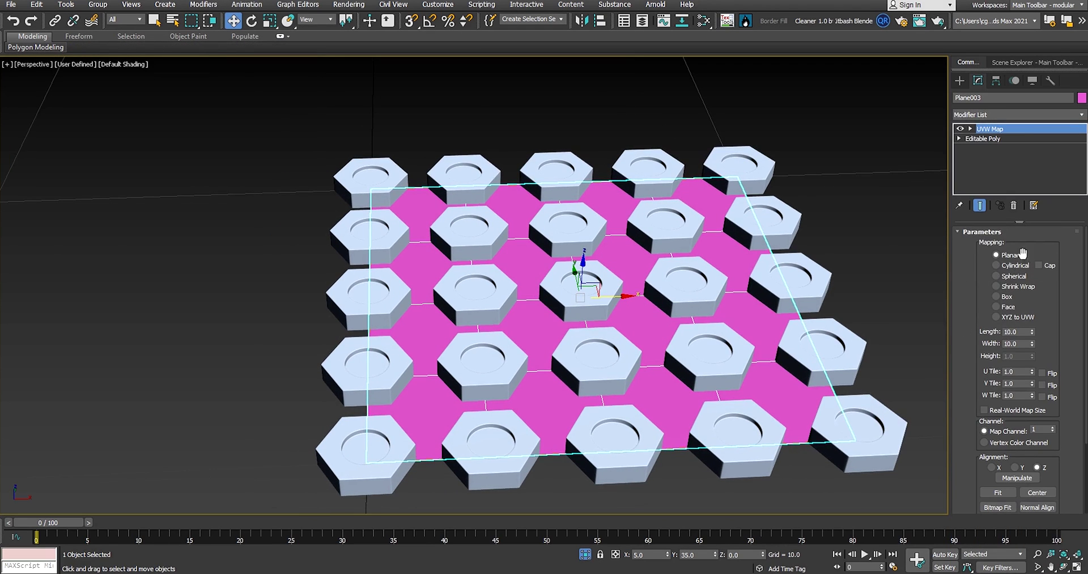
pyautogui.click(991, 115)
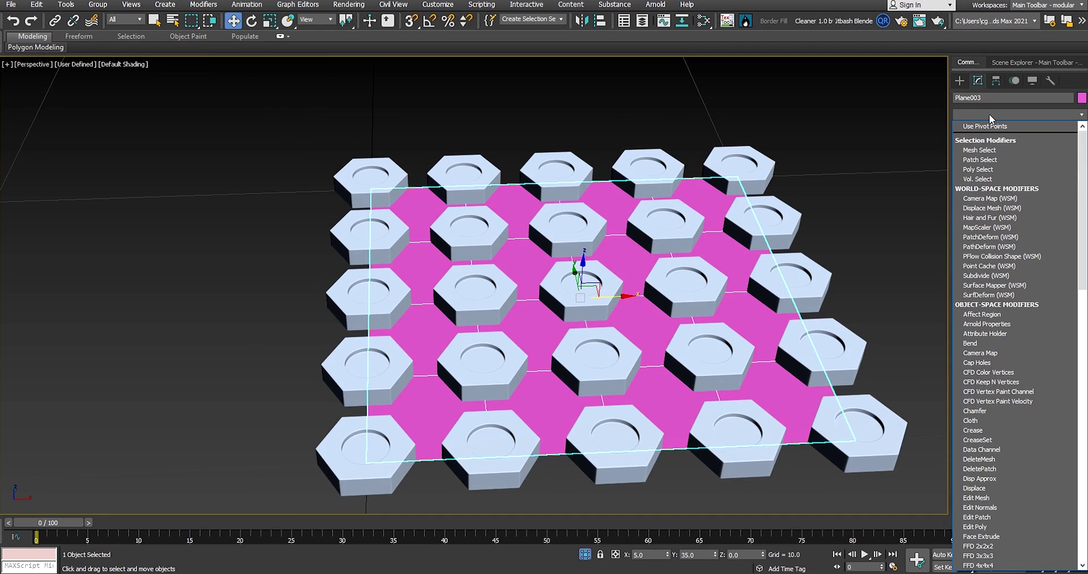
pyautogui.write('pro')
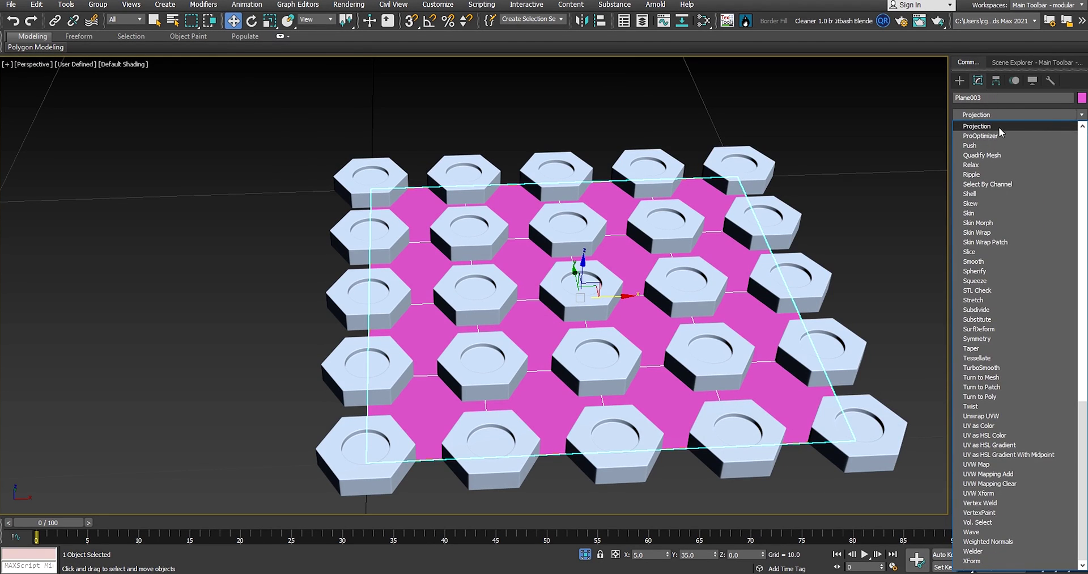
pyautogui.click(1000, 127)
# Add all the nuts, Cylinder001 and Cylinder012 to Cylinder035, as reference geometry of the Projection modifier.
pyautogui.moveTo(1052, 319); pyautogui.dragTo(1053, 234)
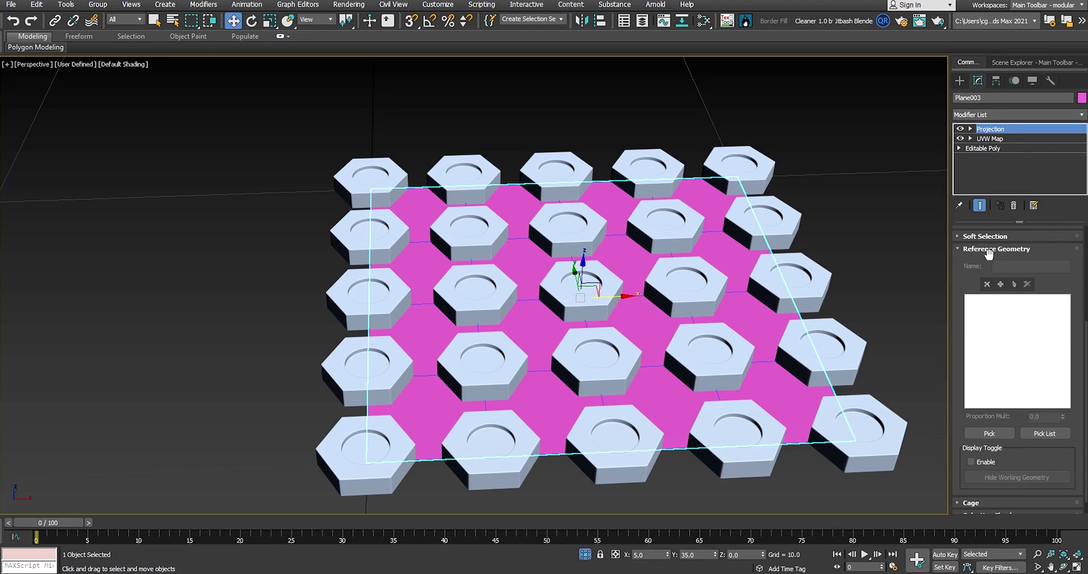
pyautogui.click(988, 433)
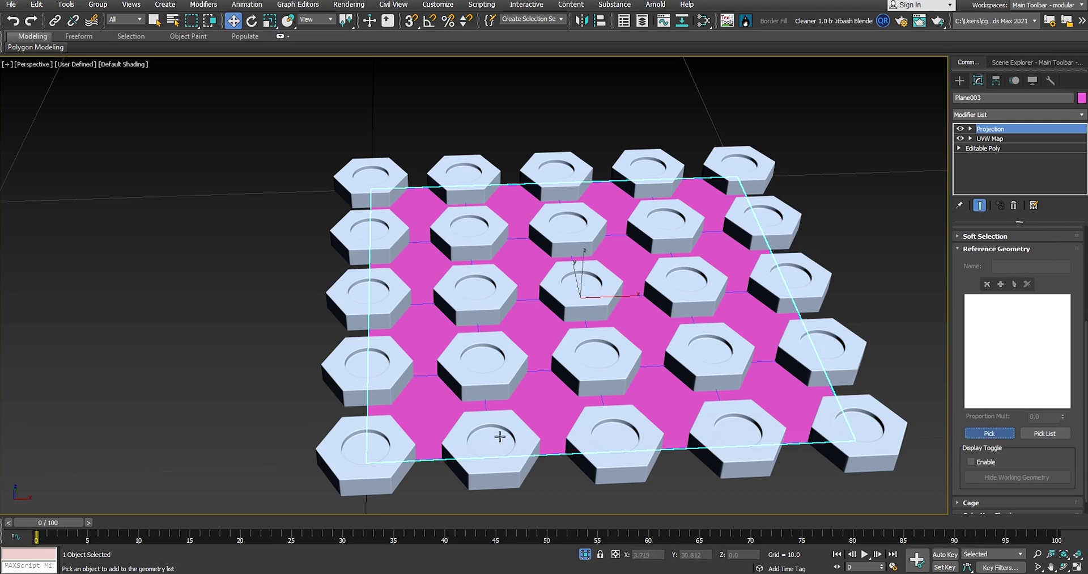
pyautogui.click(343, 482)
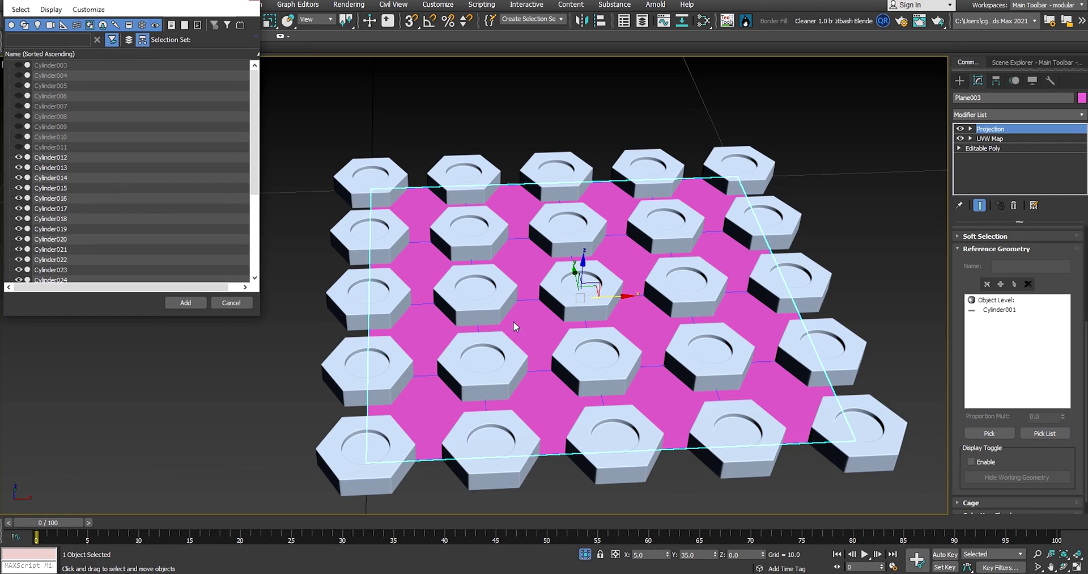
pyautogui.click(65, 165)
pyautogui.scroll(-5, 90, 248)
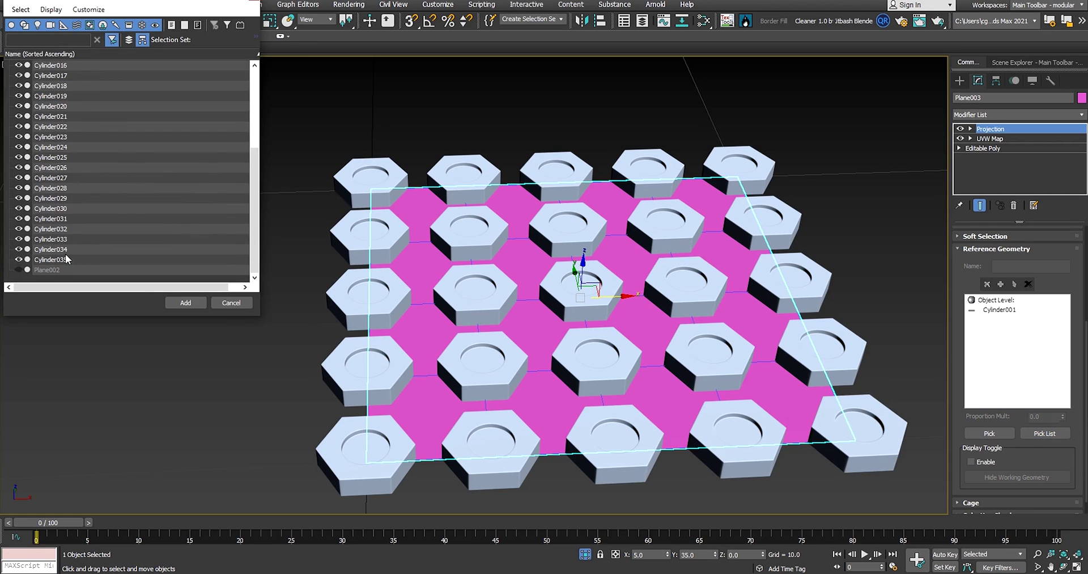
pyautogui.keyDown('shift'); pyautogui.click(68, 259); pyautogui.keyUp('shift')
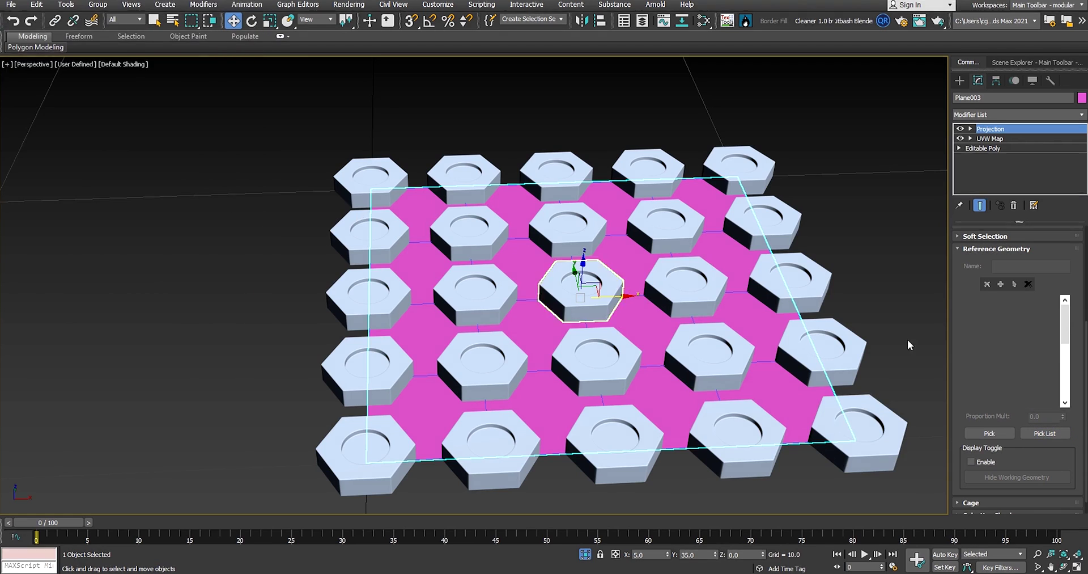
pyautogui.moveTo(701, 357); pyautogui.dragTo(673, 327, button='middle')
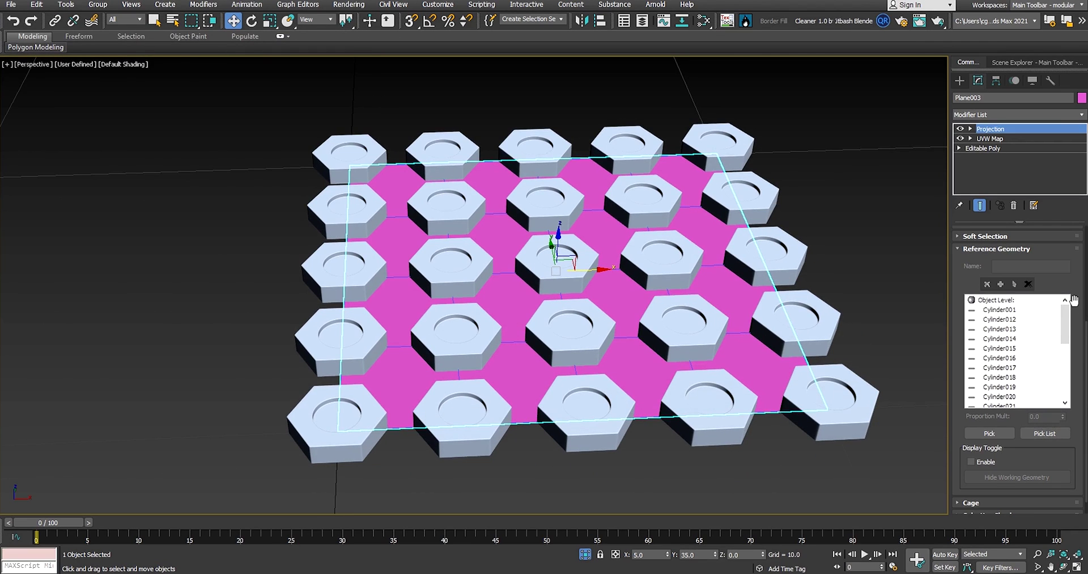
# Enter the Projection modifier's Cage level and select the plane's whole cage.
pyautogui.scroll(3, 1073, 300)
pyautogui.click(970, 129)
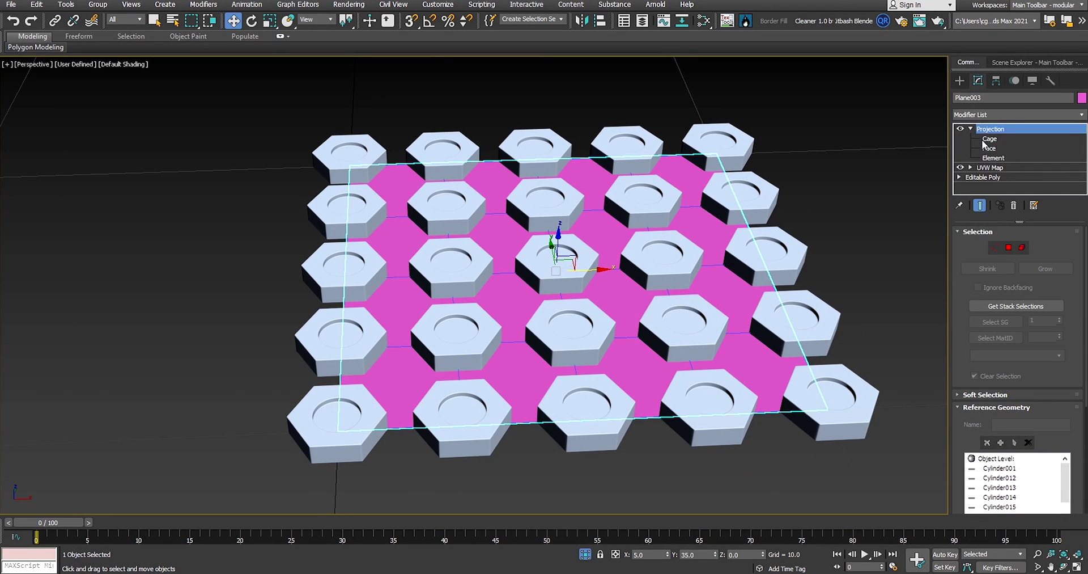
pyautogui.click(989, 138)
pyautogui.keyDown('alt'); pyautogui.moveTo(567, 300); pyautogui.dragTo(576, 294, button='middle'); pyautogui.keyUp('alt')
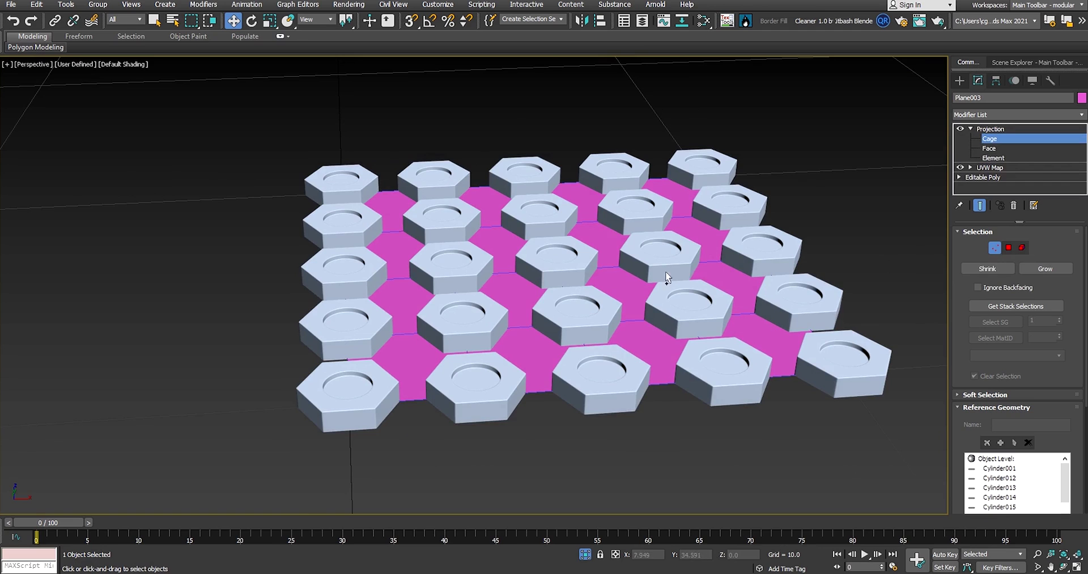
pyautogui.hotkey('ctrl', 'a')
pyautogui.moveTo(665, 277); pyautogui.dragTo(674, 310, button='middle')
pyautogui.press('3')
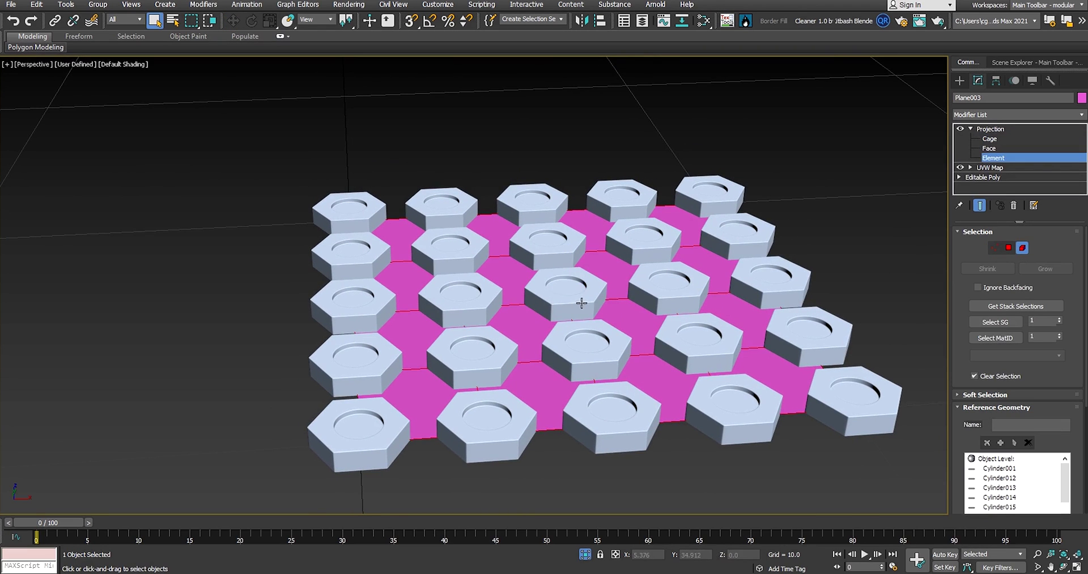
pyautogui.keyDown('alt'); pyautogui.moveTo(549, 296); pyautogui.dragTo(553, 285, button='middle'); pyautogui.keyUp('alt')
pyautogui.scroll(-5, 553, 291)
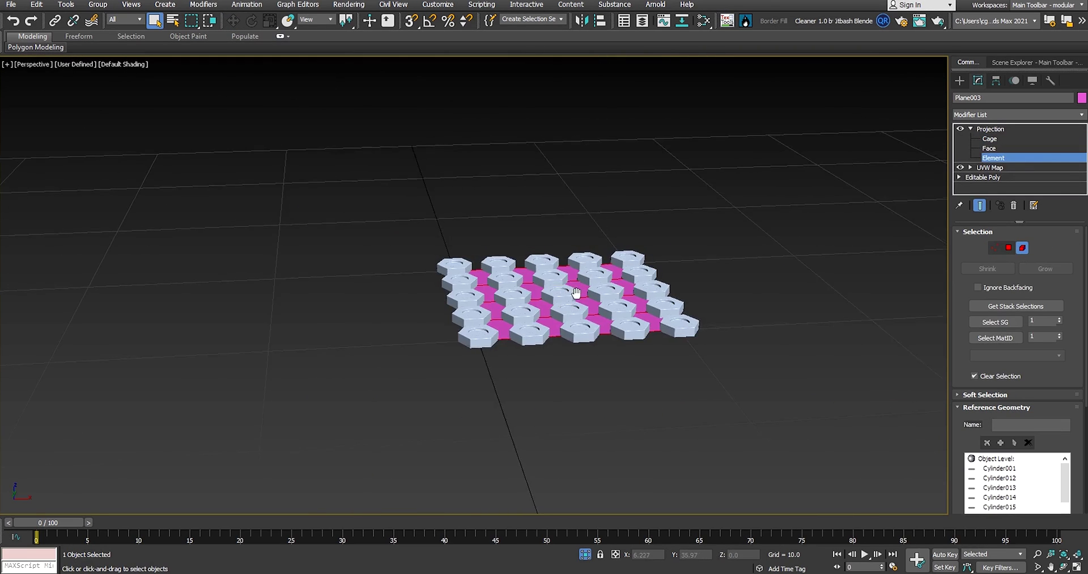
pyautogui.click(990, 138)
# Move the selected cage up along Z by about 0.59 units, to near the tops of the nuts.
pyautogui.scroll(3, 525, 284)
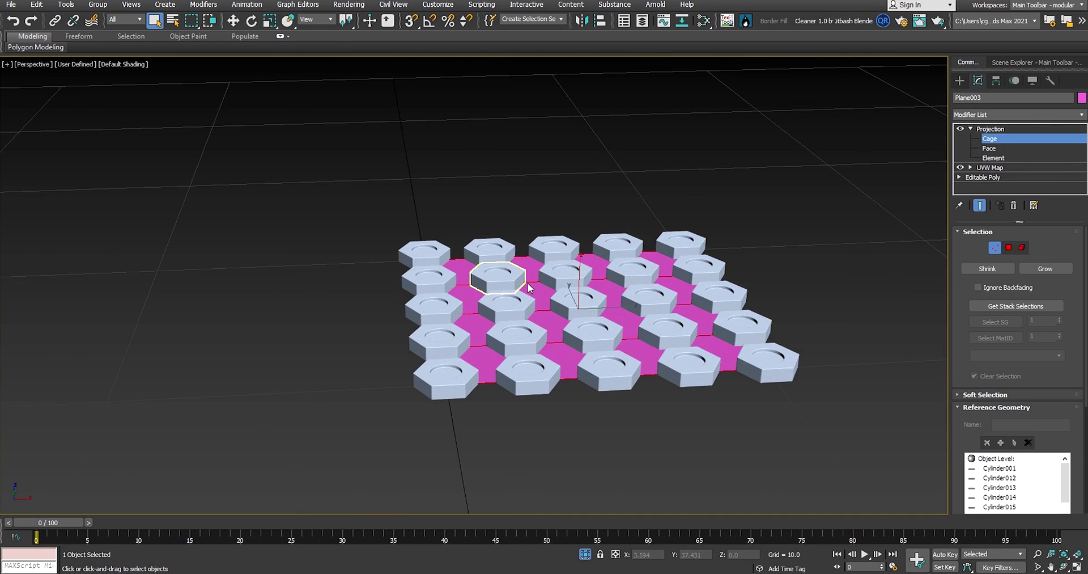
pyautogui.scroll(2, 529, 288)
pyautogui.press('w')
pyautogui.scroll(-3, 626, 289)
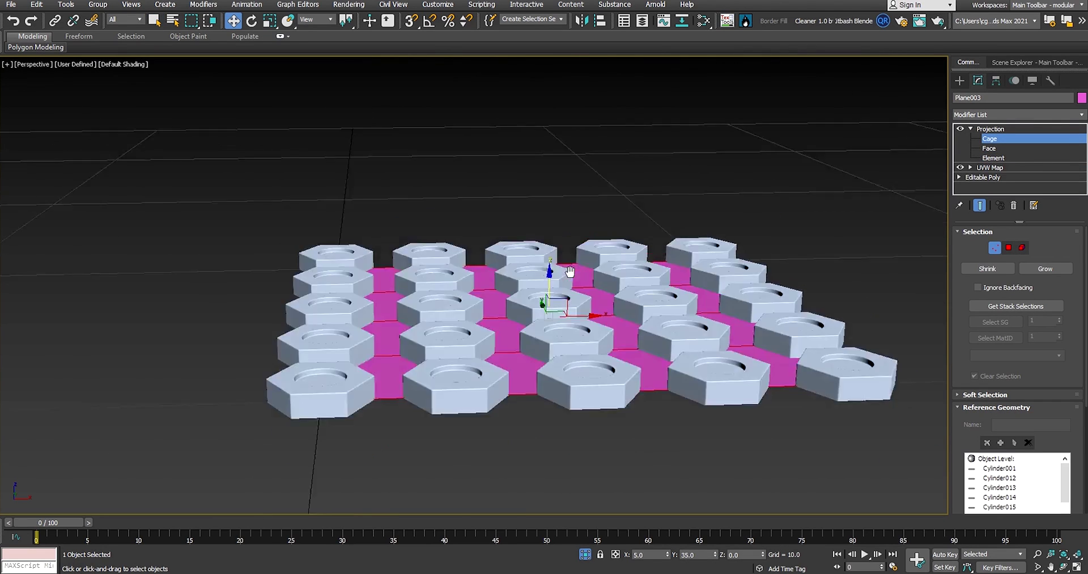
pyautogui.scroll(6, 541, 310)
pyautogui.moveTo(540, 334); pyautogui.dragTo(541, 267)
# Examine the raised cage's coverage of the nuts from several angles and review the Projection modifier's settings.
pyautogui.keyDown('alt'); pyautogui.moveTo(559, 355); pyautogui.dragTo(584, 315, button='middle'); pyautogui.keyUp('alt')
pyautogui.scroll(-4, 567, 306)
pyautogui.moveTo(583, 315); pyautogui.dragTo(612, 340, button='middle')
pyautogui.moveTo(1067, 395); pyautogui.dragTo(1080, 312)
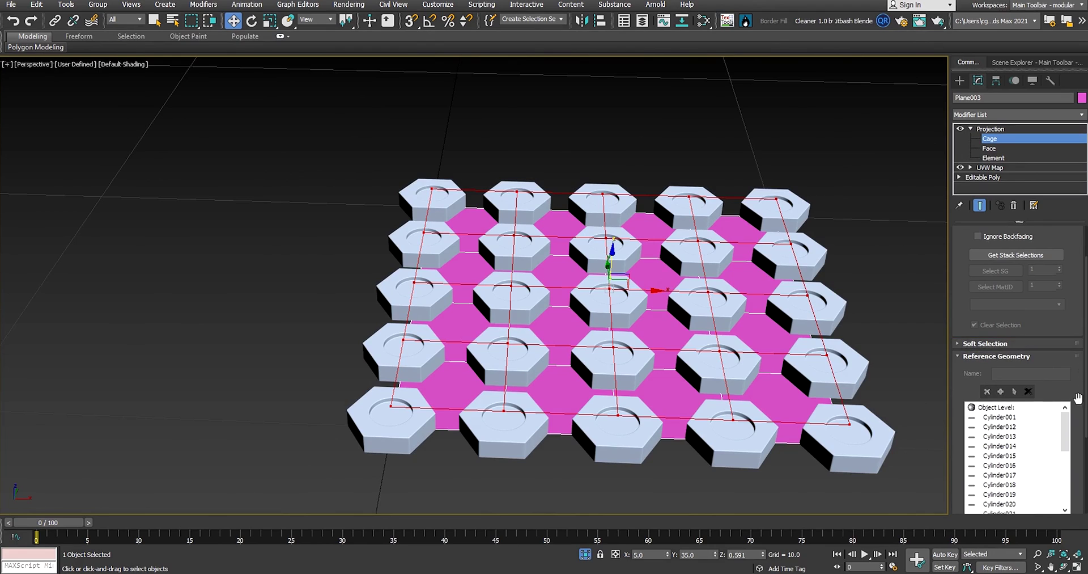
pyautogui.scroll(-3, 1079, 397)
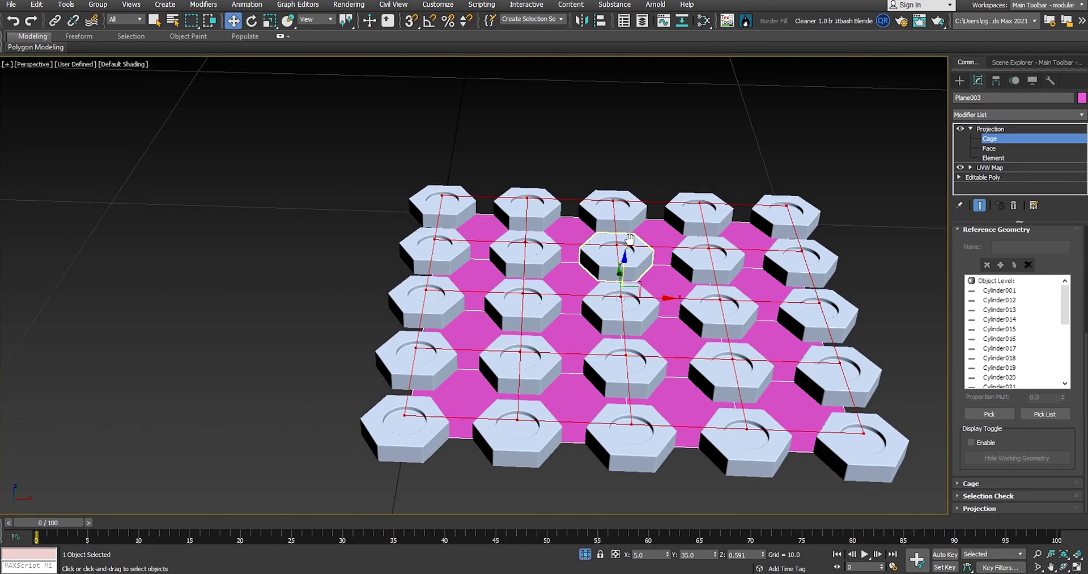
pyautogui.scroll(2, 630, 238)
pyautogui.scroll(-5, 567, 227)
pyautogui.scroll(6, 595, 238)
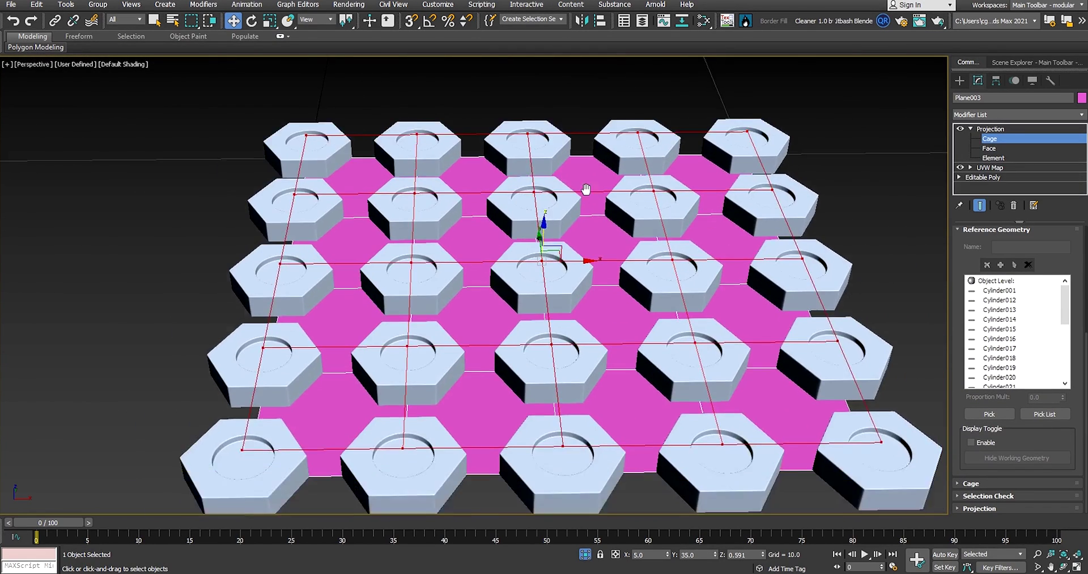
pyautogui.keyDown('alt'); pyautogui.moveTo(586, 189); pyautogui.dragTo(619, 243, button='middle'); pyautogui.keyUp('alt')
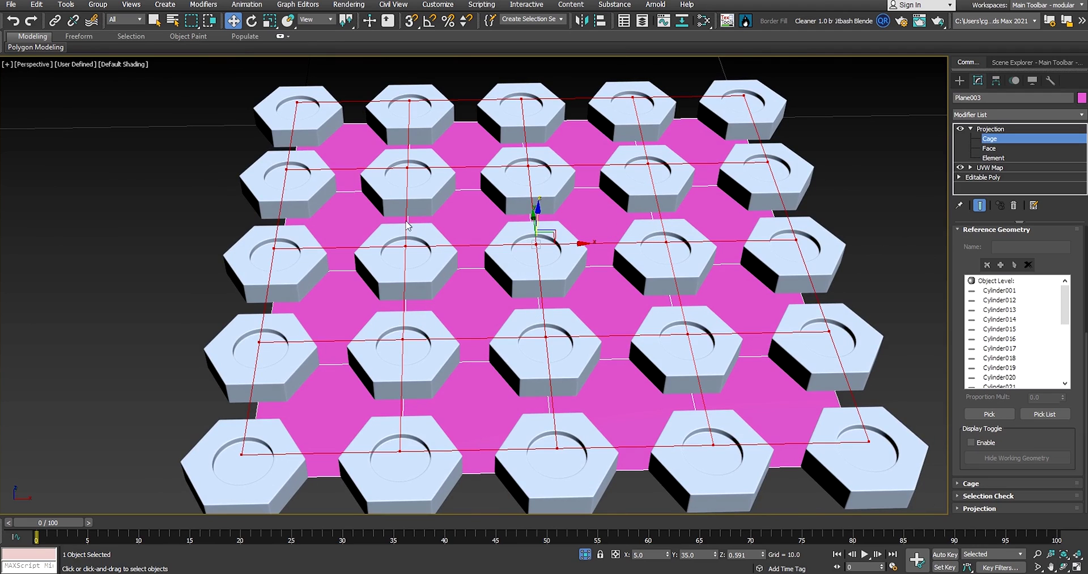
# Open Render To Texture for the plane and bring up its projection mapping options.
pyautogui.click(348, 5)
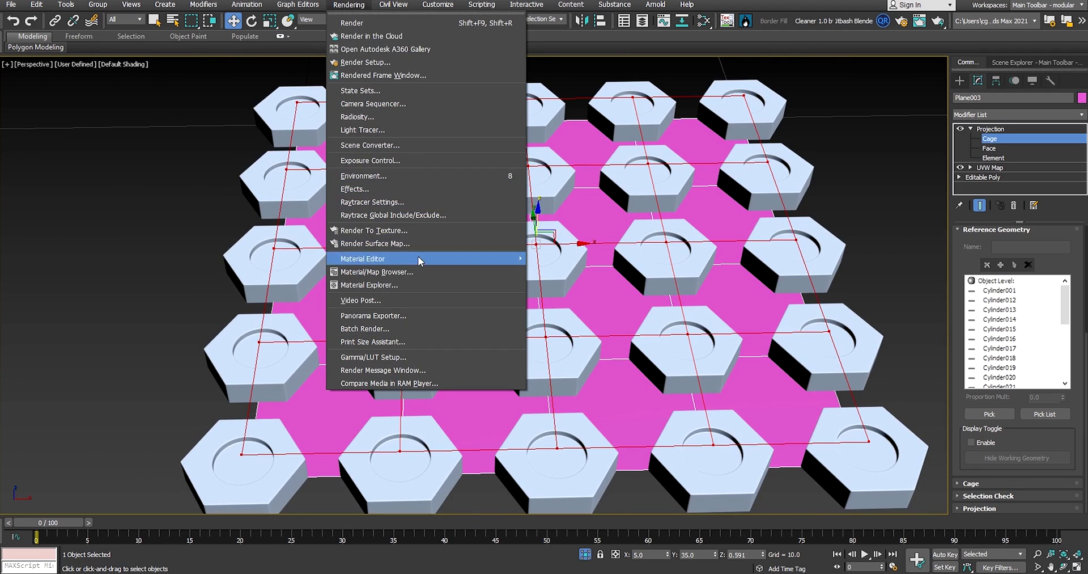
pyautogui.click(482, 230)
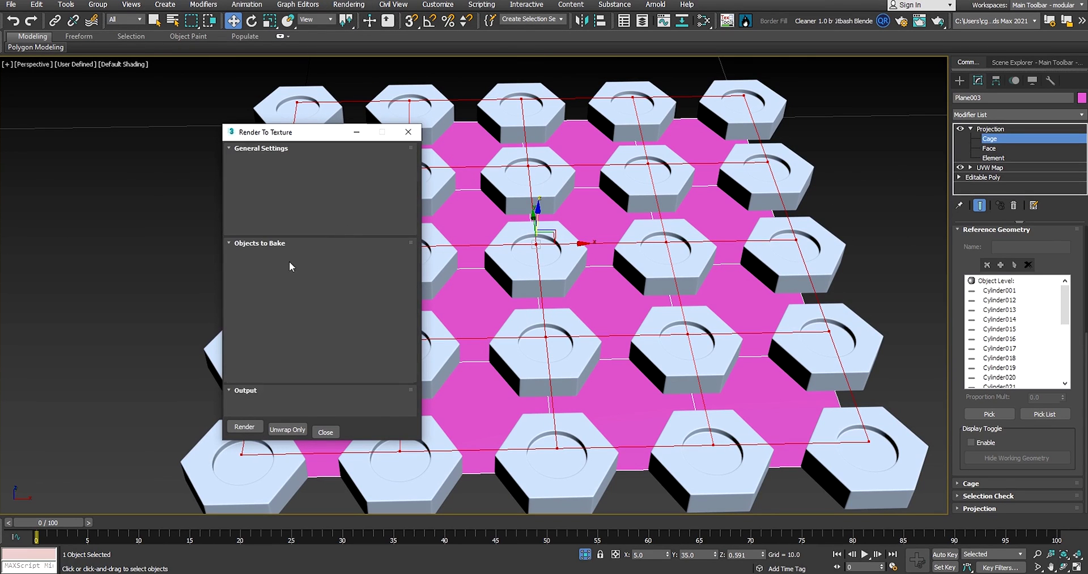
pyautogui.moveTo(258, 276); pyautogui.dragTo(293, 141)
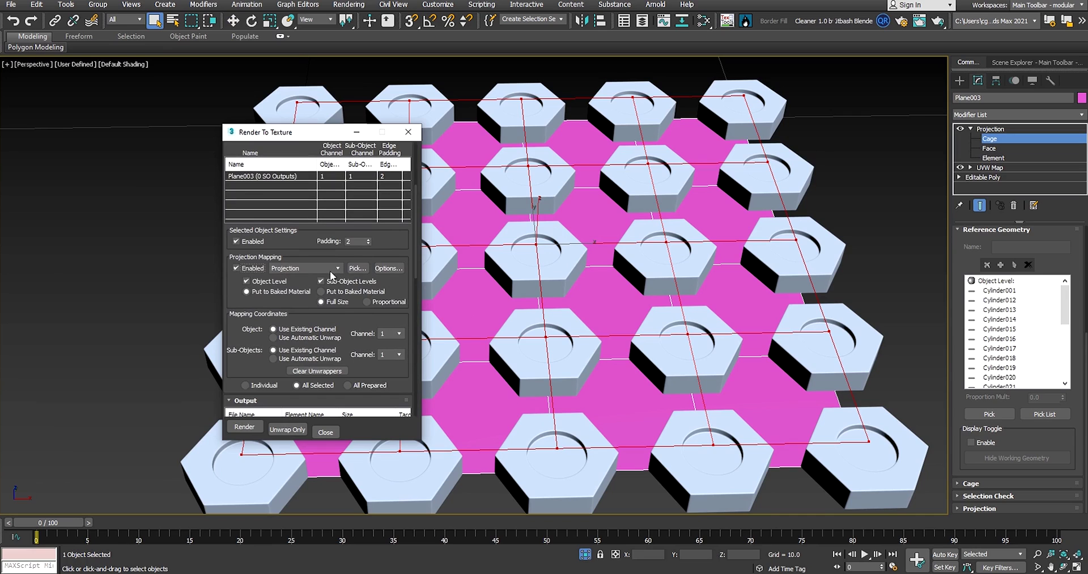
pyautogui.click(398, 269)
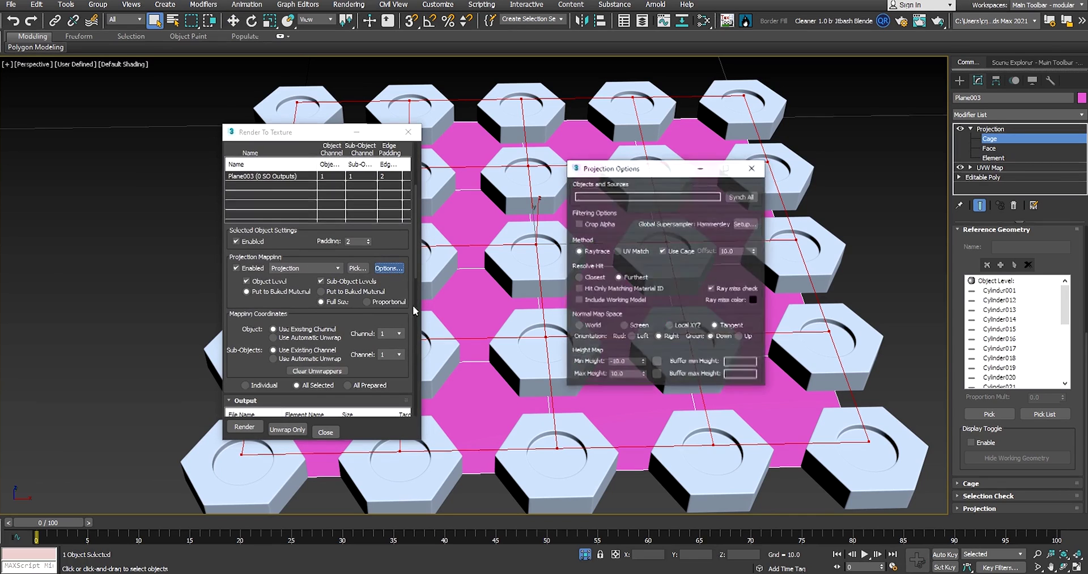
# Open the render setup from the projection options and choose Scanline Renderer as the renderer.
pyautogui.click(743, 223)
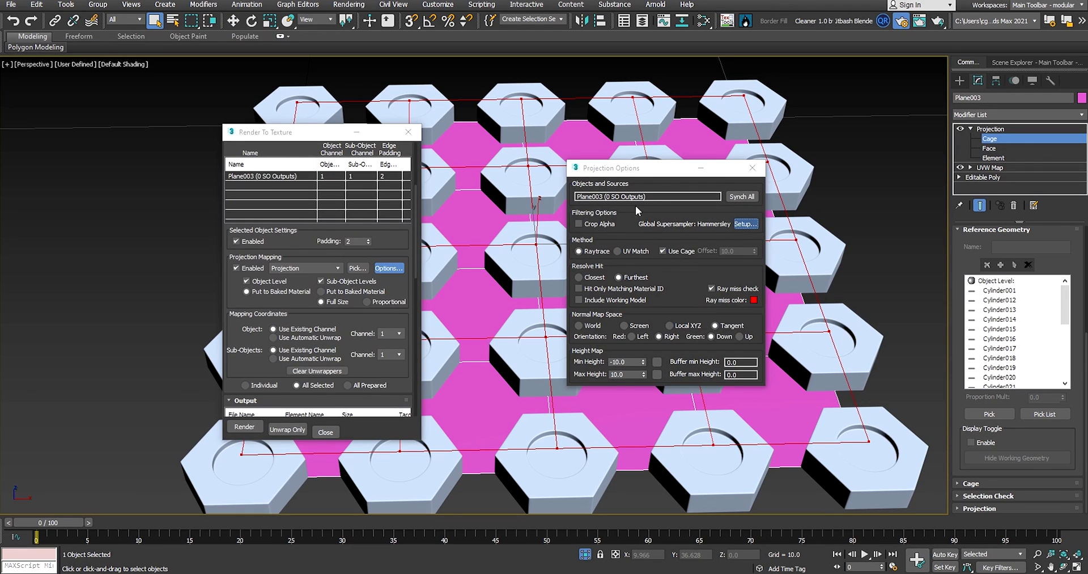
pyautogui.click(463, 69)
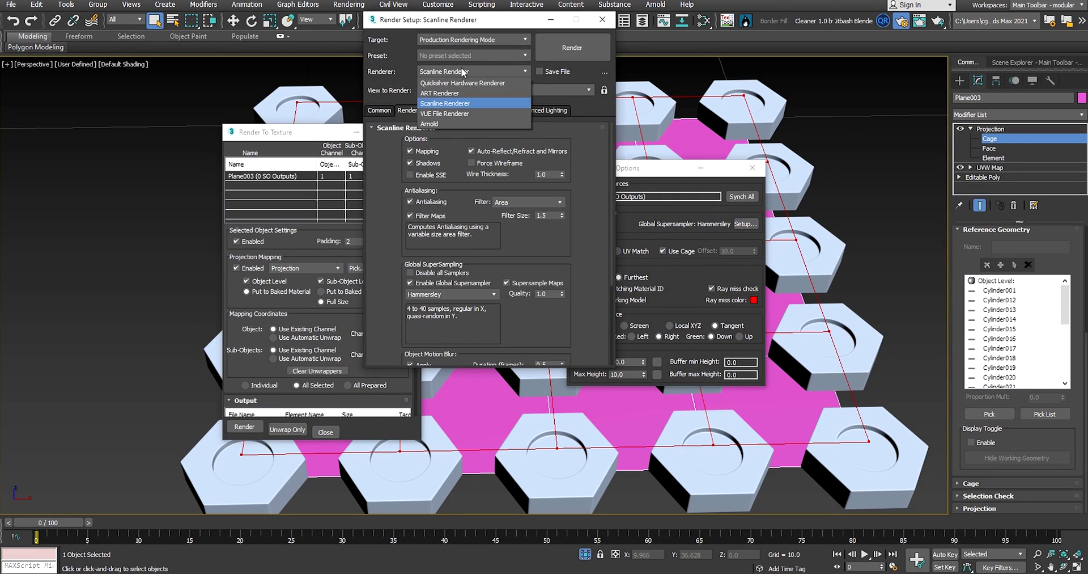
pyautogui.click(444, 106)
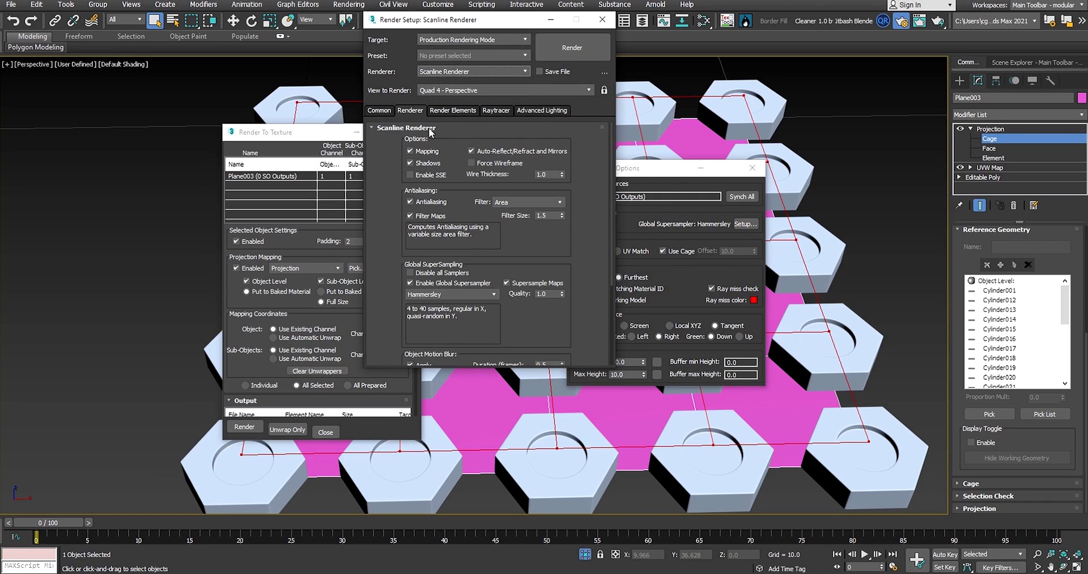
# Enable the global supersampler with the Hammersley method, and close the render setup and the projection options.
pyautogui.scroll(-3, 389, 227)
pyautogui.scroll(-3, 388, 236)
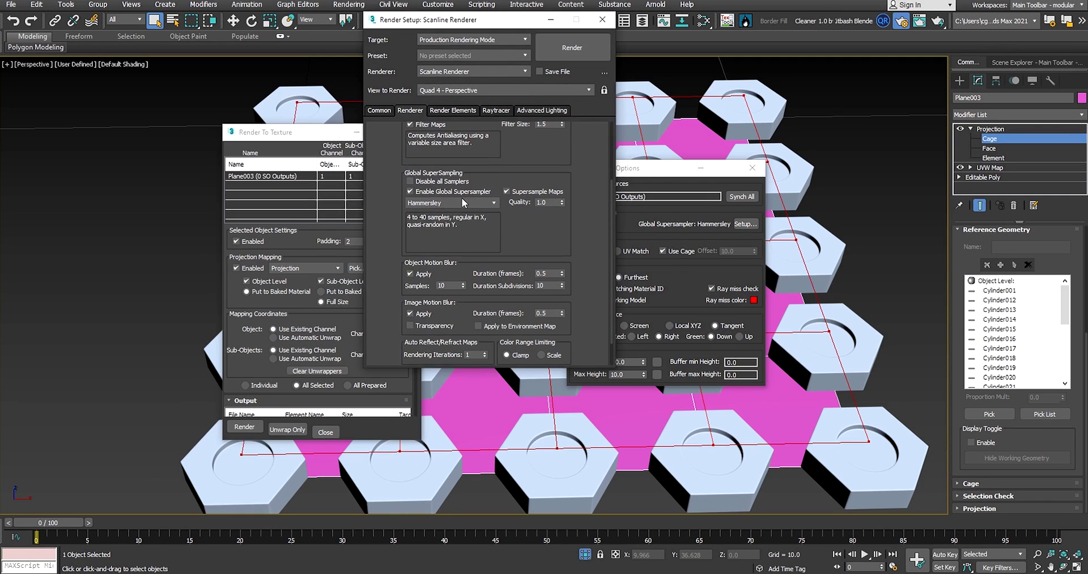
pyautogui.click(462, 199)
pyautogui.click(440, 202)
pyautogui.click(410, 192)
pyautogui.click(413, 191)
pyautogui.click(440, 202)
pyautogui.click(423, 205)
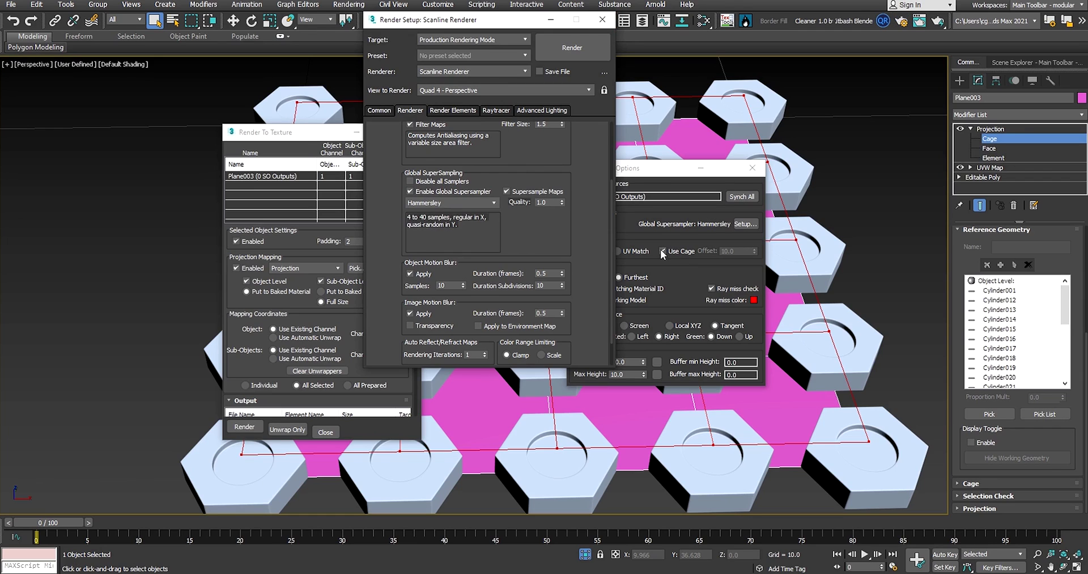
pyautogui.press('Escape')
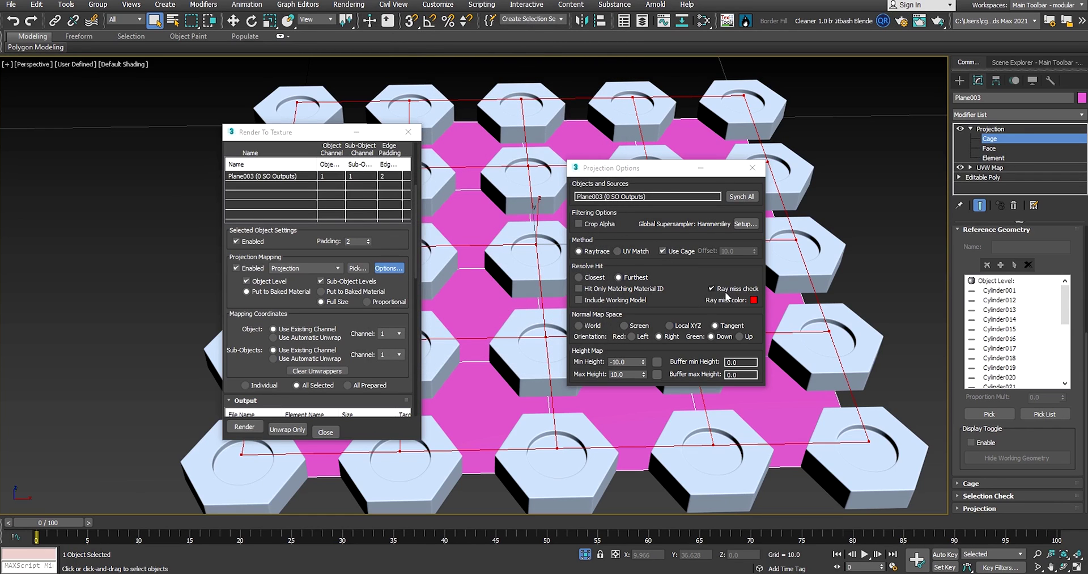
pyautogui.click(752, 167)
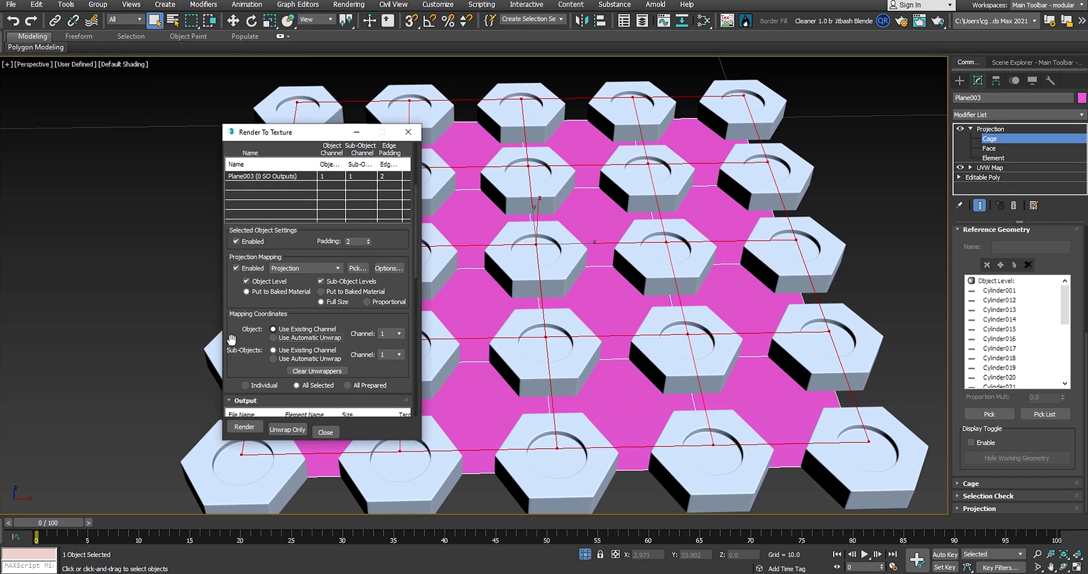
# Add a HeightMap element to the plane's Render To Texture output.
pyautogui.scroll(-2, 252, 352)
pyautogui.scroll(-1, 255, 291)
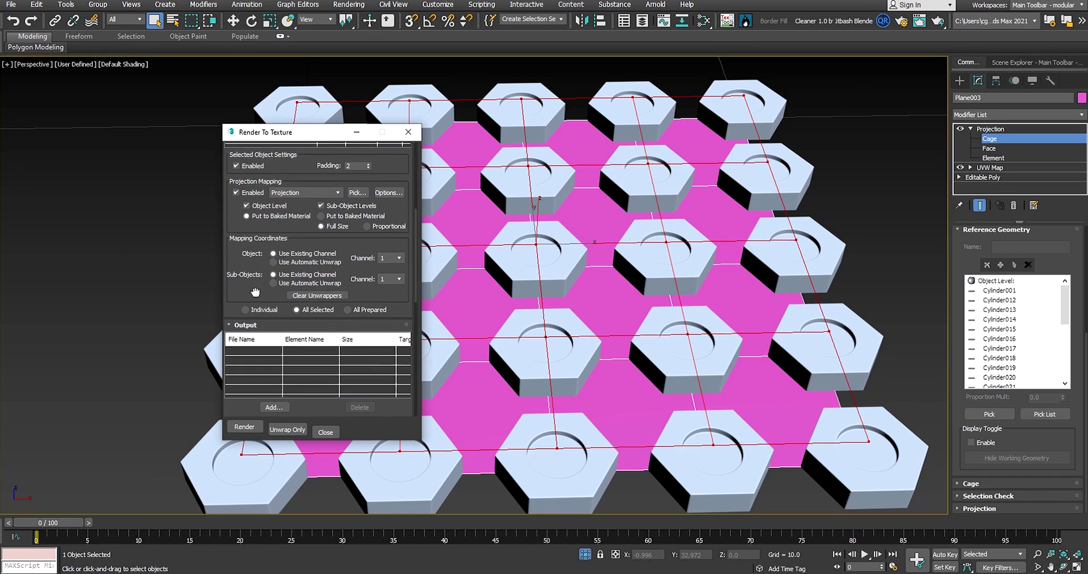
pyautogui.moveTo(260, 245); pyautogui.dragTo(289, 159)
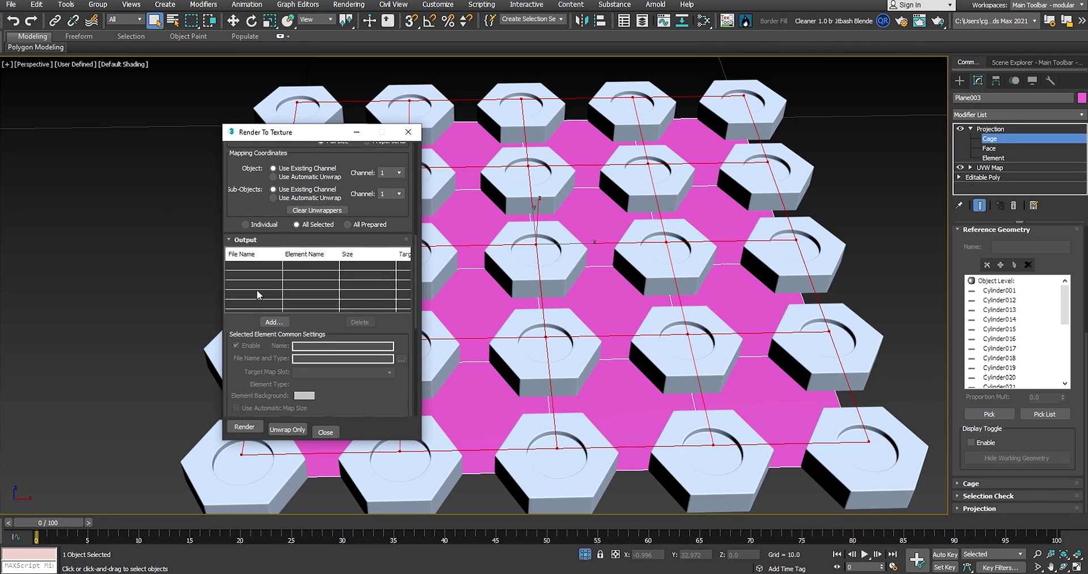
pyautogui.click(273, 322)
pyautogui.scroll(-2, 524, 289)
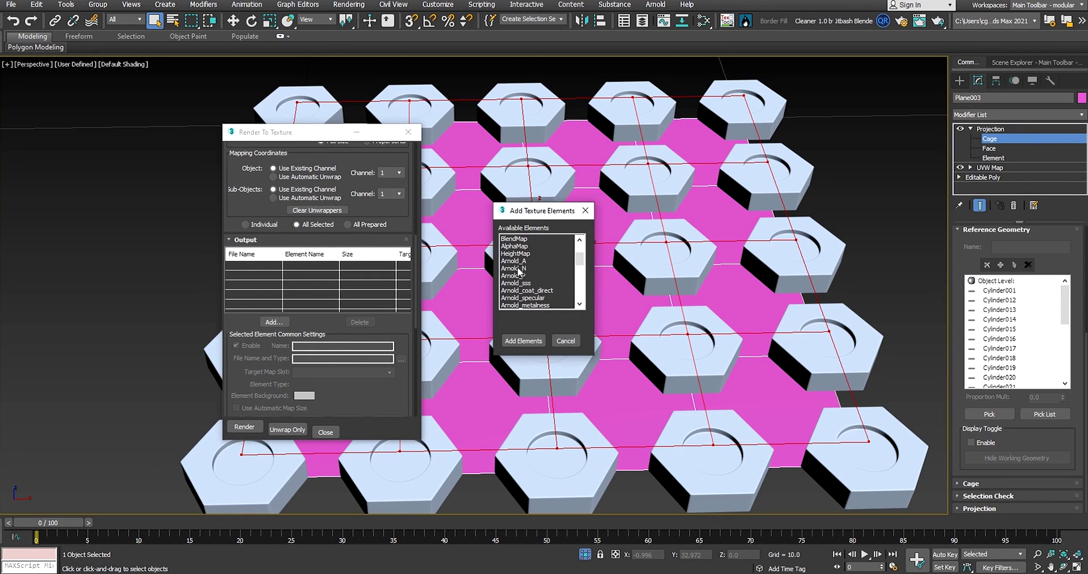
pyautogui.click(522, 277)
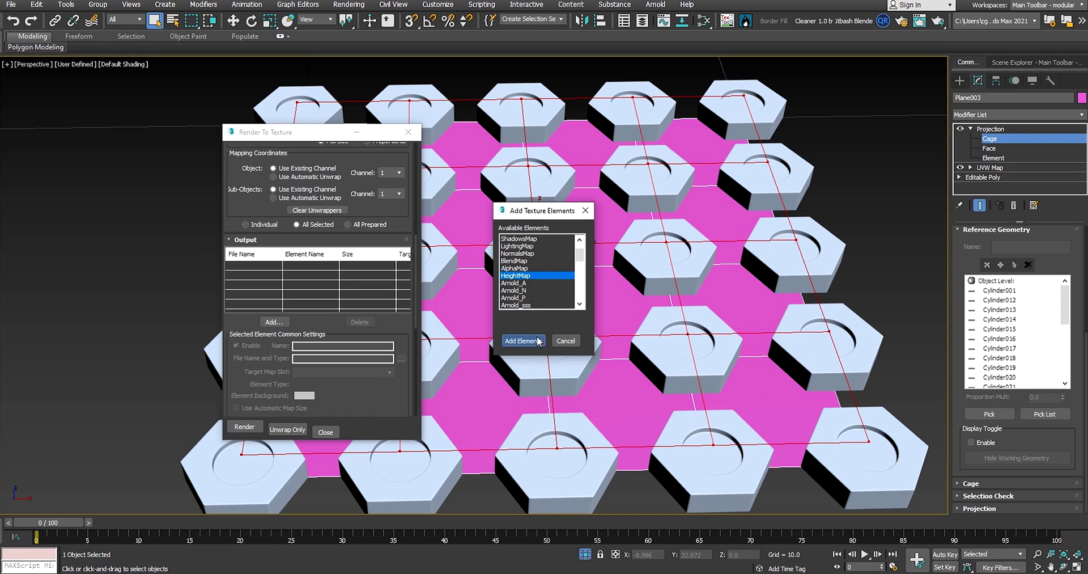
pyautogui.click(524, 340)
pyautogui.scroll(-2, 241, 363)
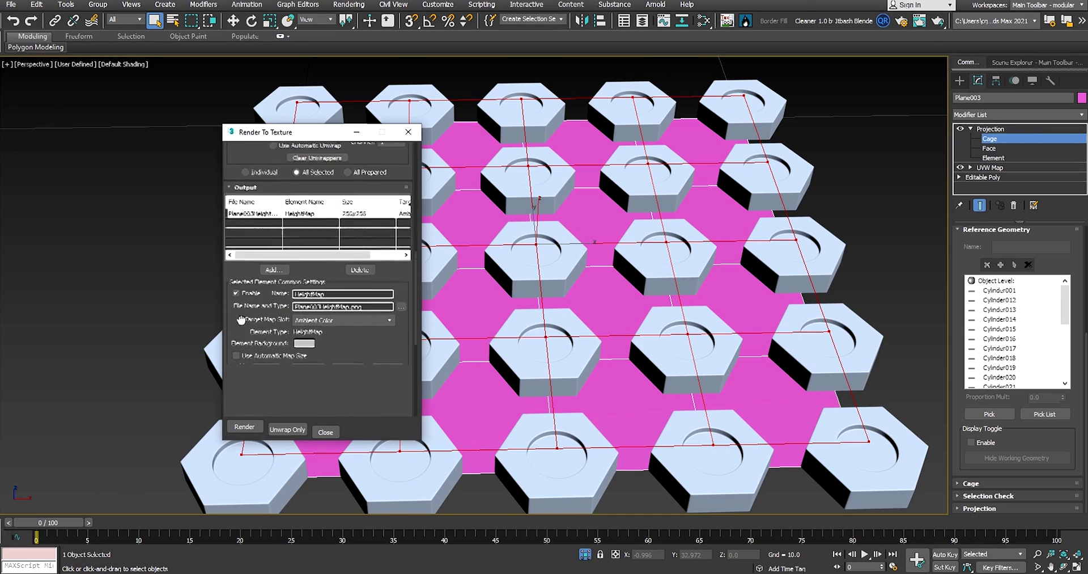
# Set the HeightMap element's output size to 512x512 and review the remaining Render To Texture settings.
pyautogui.click(359, 312)
pyautogui.click(360, 311)
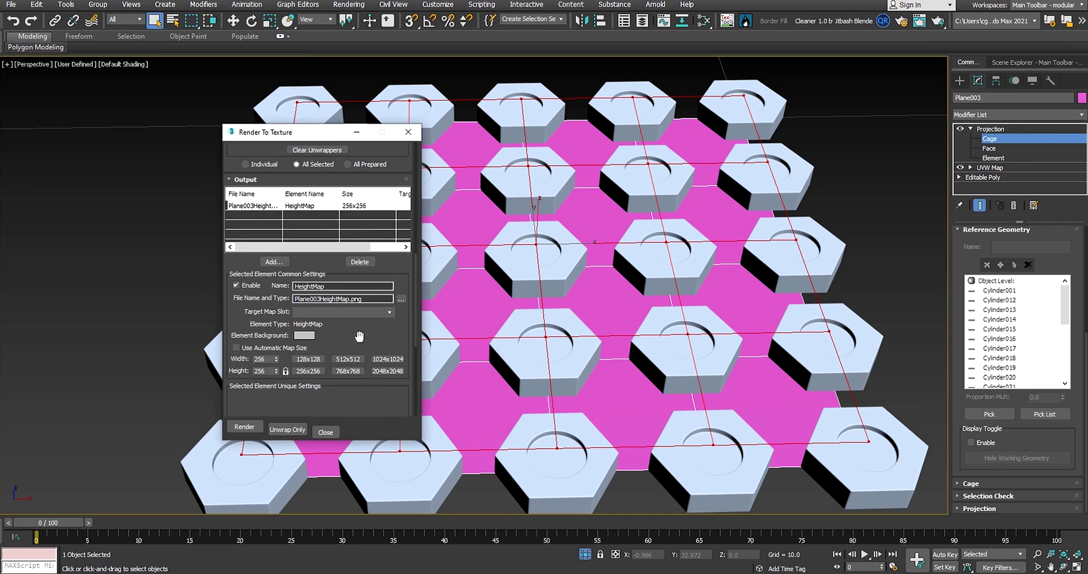
pyautogui.scroll(-2, 323, 289)
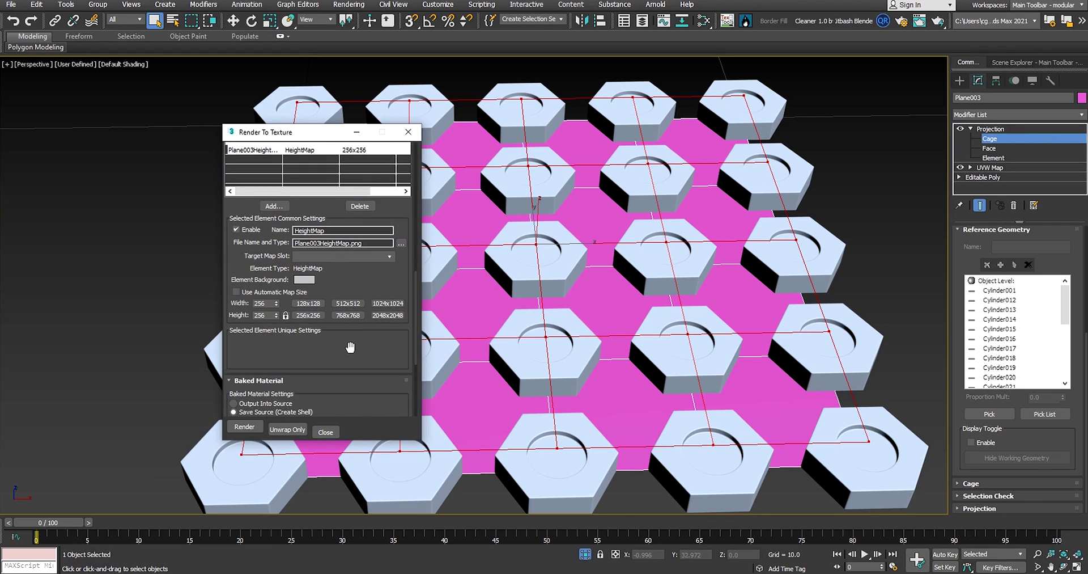
pyautogui.scroll(-1, 350, 347)
pyautogui.scroll(-2, 356, 267)
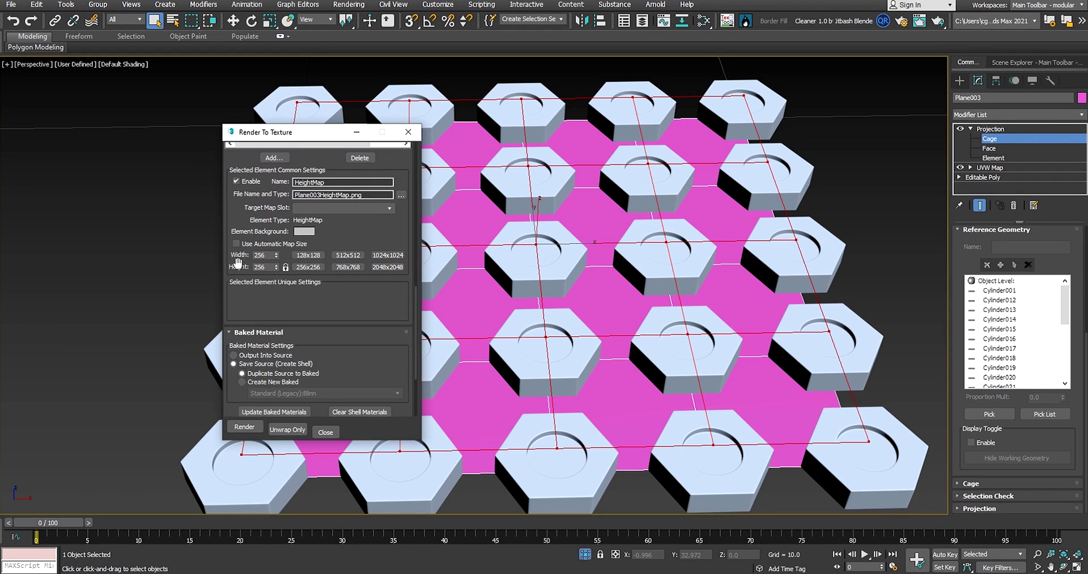
pyautogui.click(348, 255)
pyautogui.scroll(-2, 338, 310)
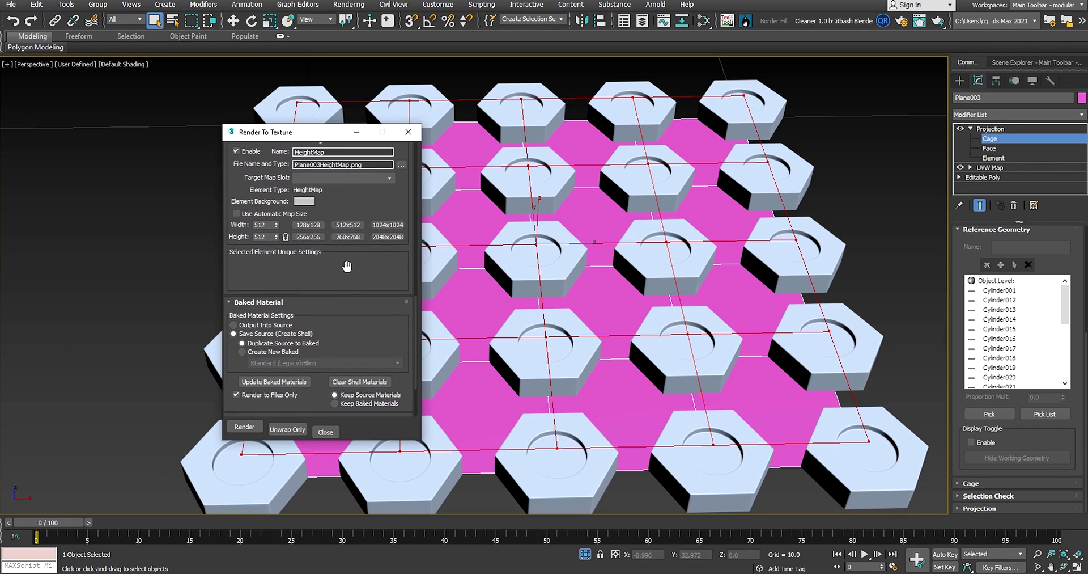
pyautogui.scroll(-3, 340, 261)
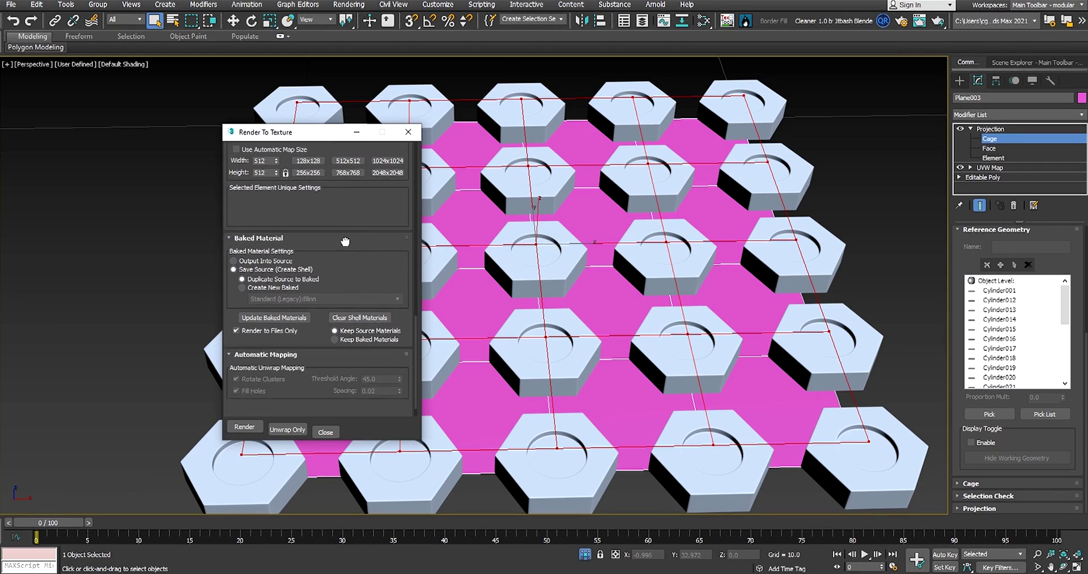
pyautogui.moveTo(304, 287); pyautogui.dragTo(340, 232)
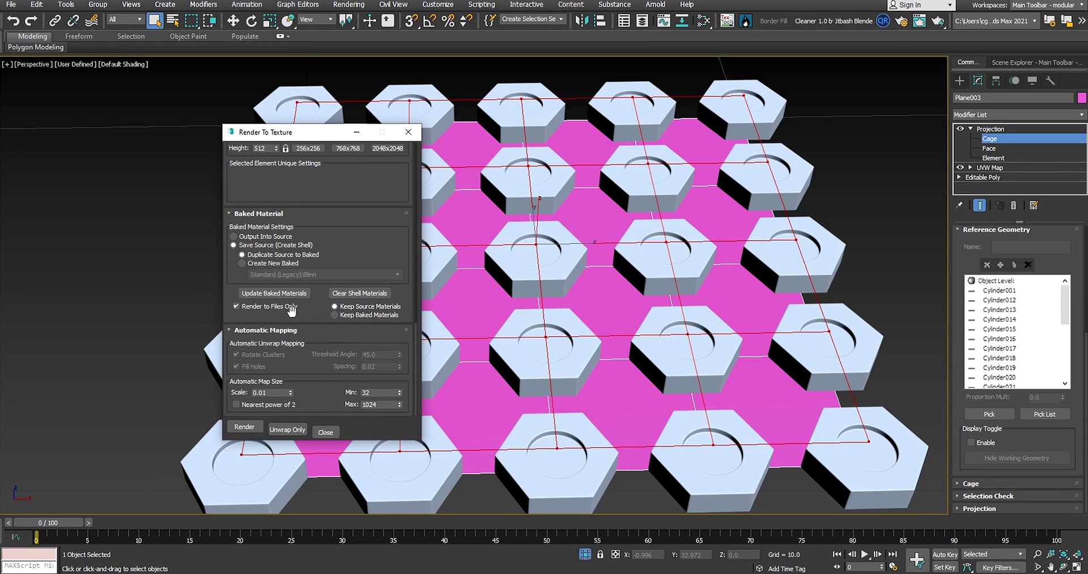
pyautogui.scroll(10, 317, 345)
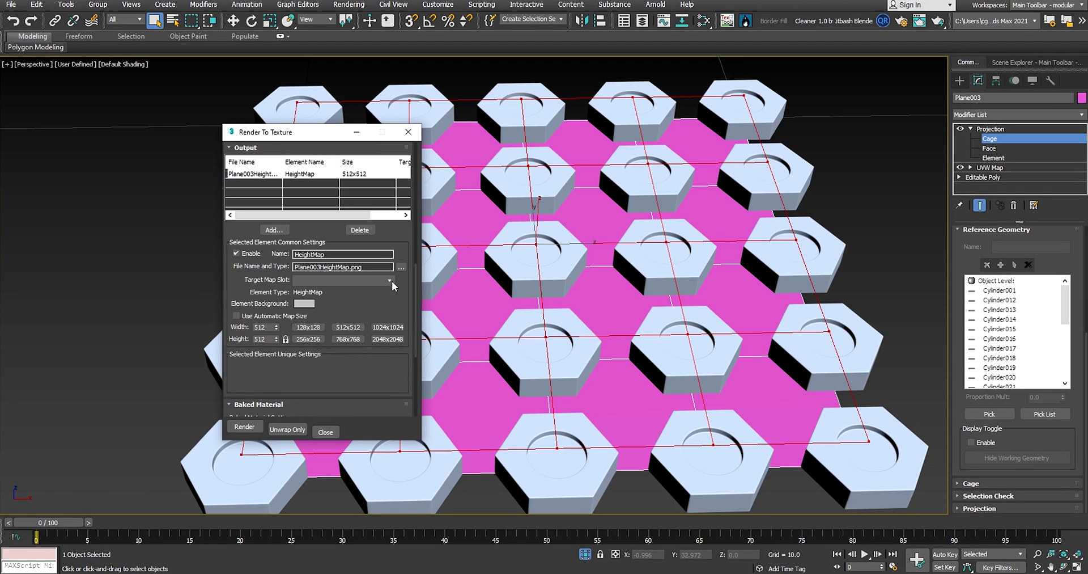
# Set the HeightMap element's output file to the existing Plane001HeightMap PNG on drive D: and accept replacing it.
pyautogui.click(402, 266)
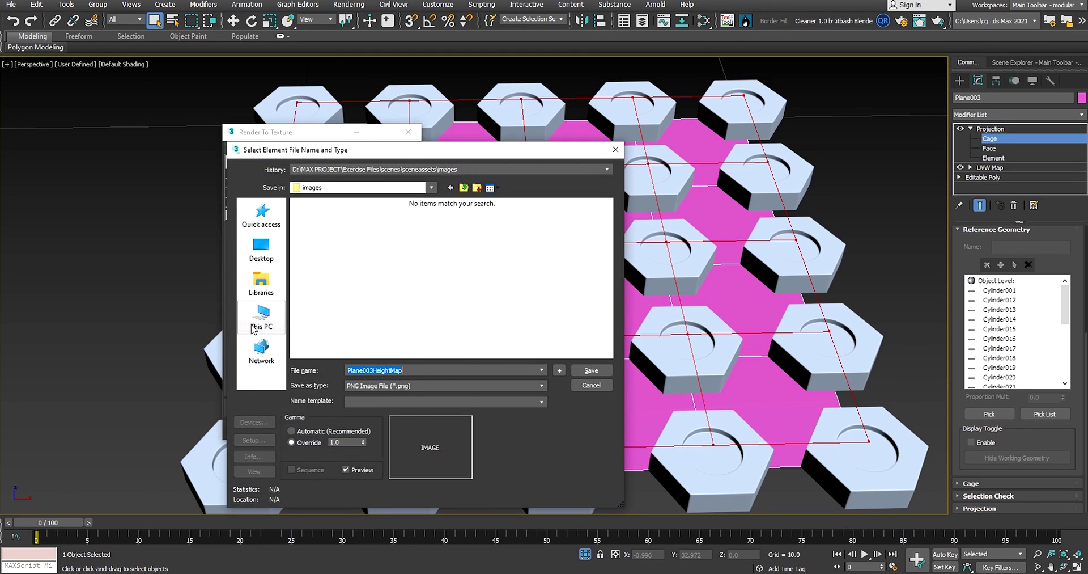
pyautogui.click(253, 328)
pyautogui.scroll(-1, 400, 338)
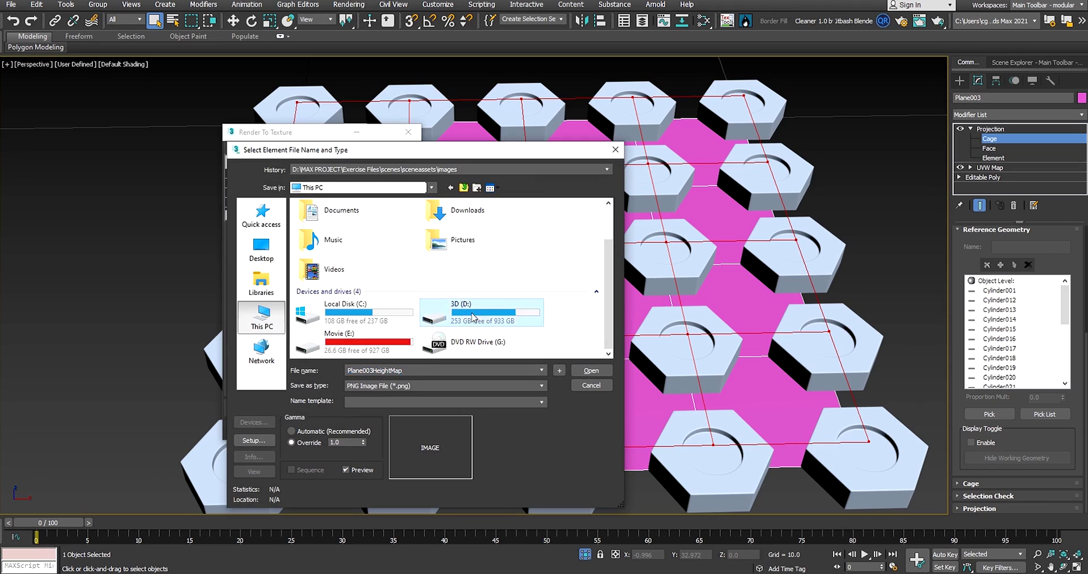
pyautogui.doubleClick(473, 317)
pyautogui.scroll(-5, 563, 333)
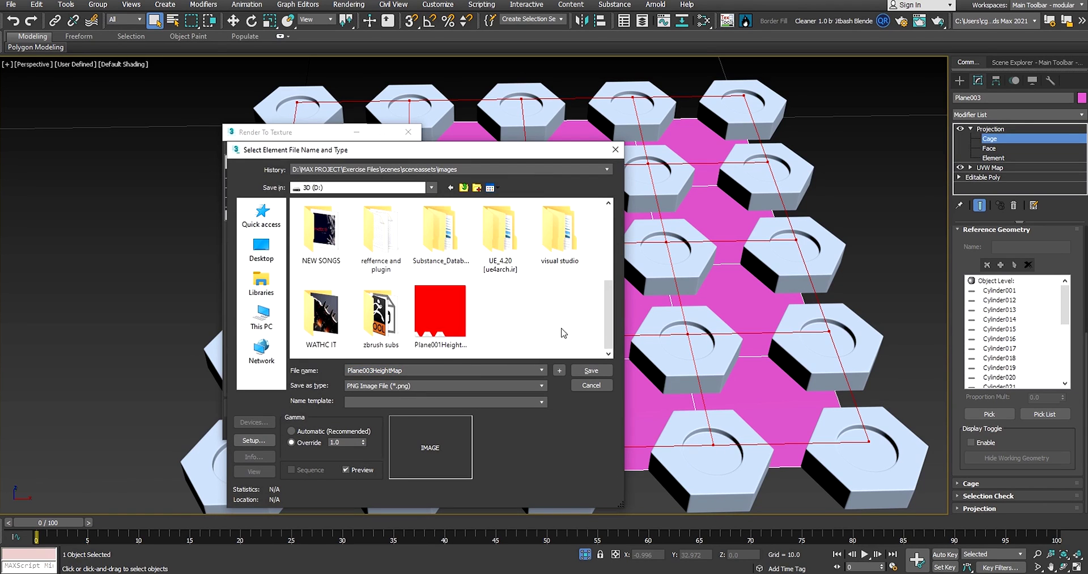
pyautogui.click(446, 323)
pyautogui.click(591, 370)
pyautogui.click(563, 296)
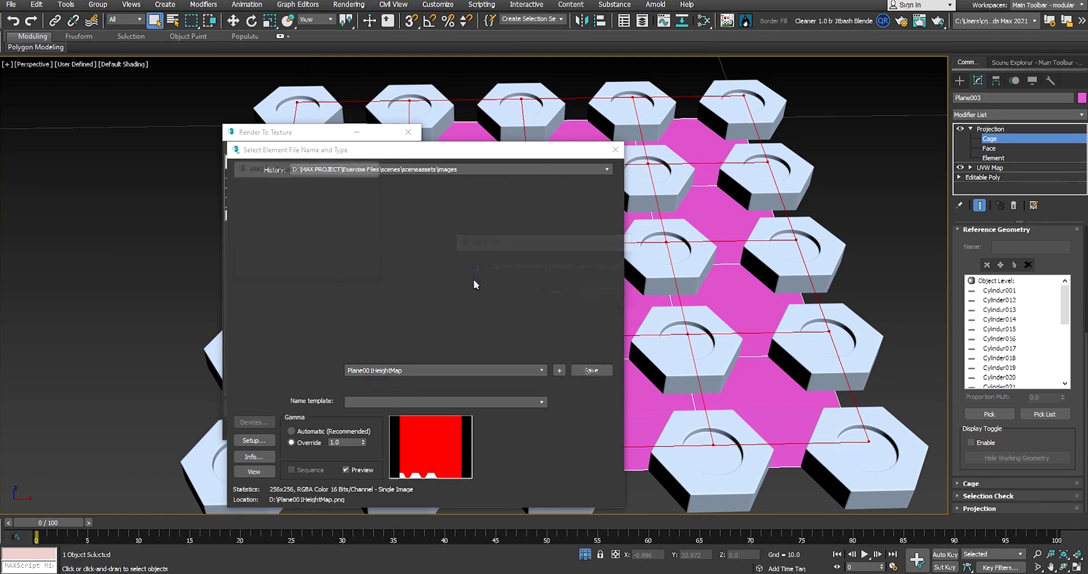
pyautogui.click(309, 271)
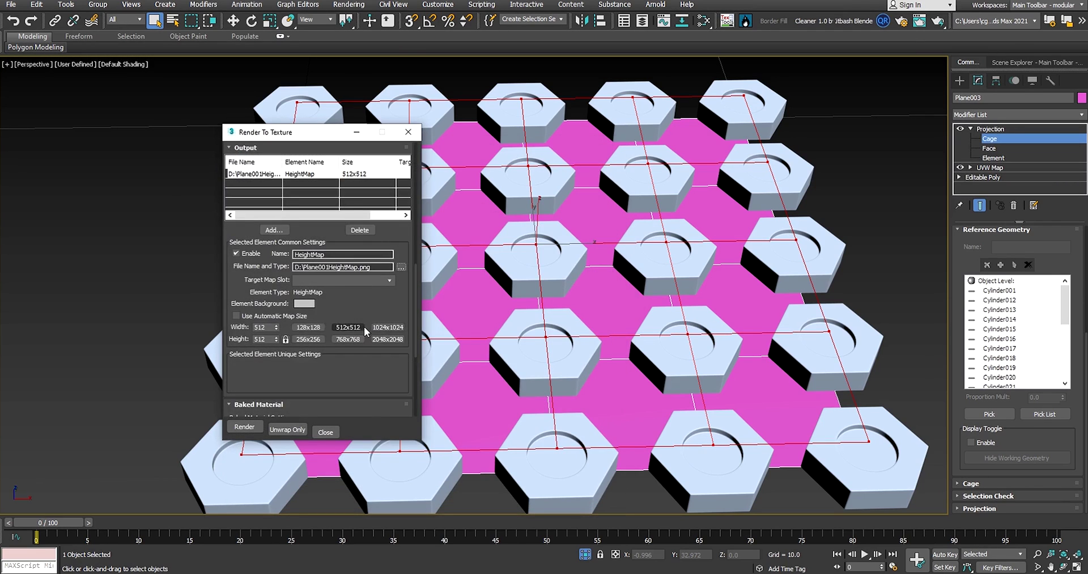
# Bake the plane's height map, overwriting the existing Plane001HeightMap.png file.
pyautogui.moveTo(363, 287); pyautogui.dragTo(355, 191)
pyautogui.click(244, 427)
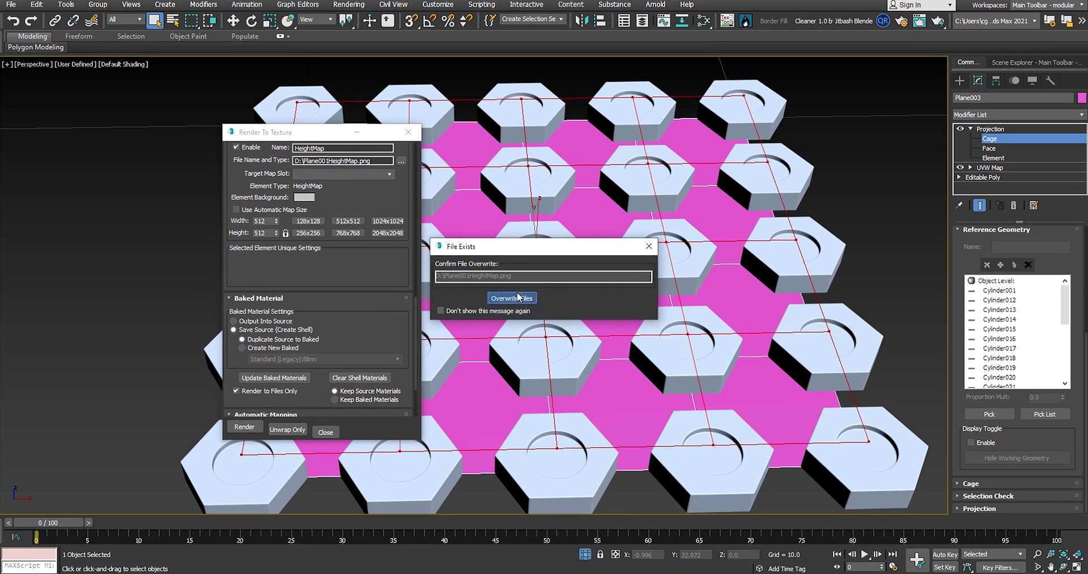
pyautogui.click(511, 298)
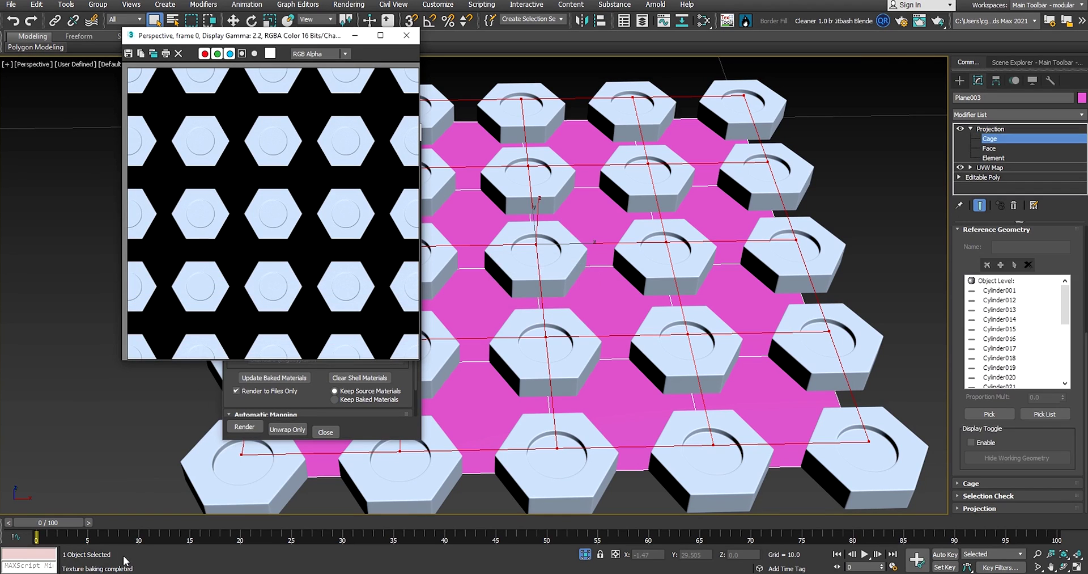
# Open the baked Plane001HeightMap from drive D:, examine the nut shapes up close, and close the image and render windows.
pyautogui.hotkey('alt', 'Tab')
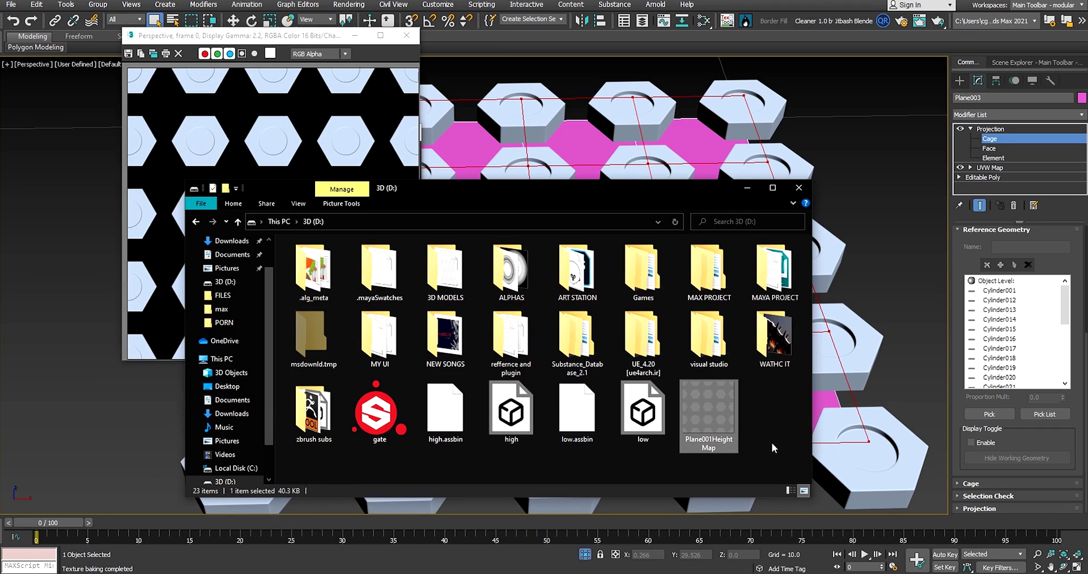
pyautogui.click(771, 442)
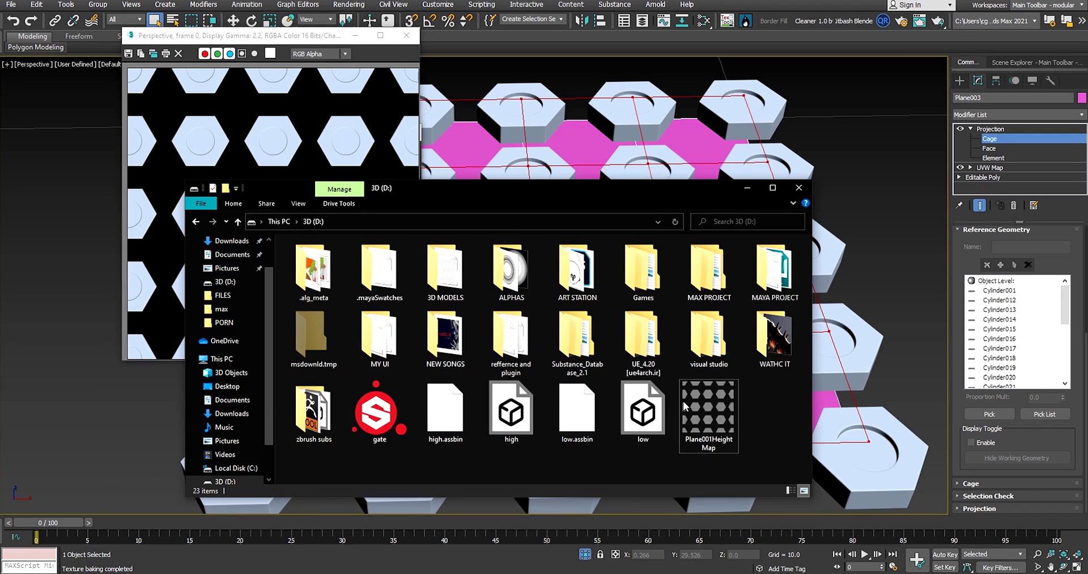
pyautogui.click(715, 419)
pyautogui.doubleClick(715, 422)
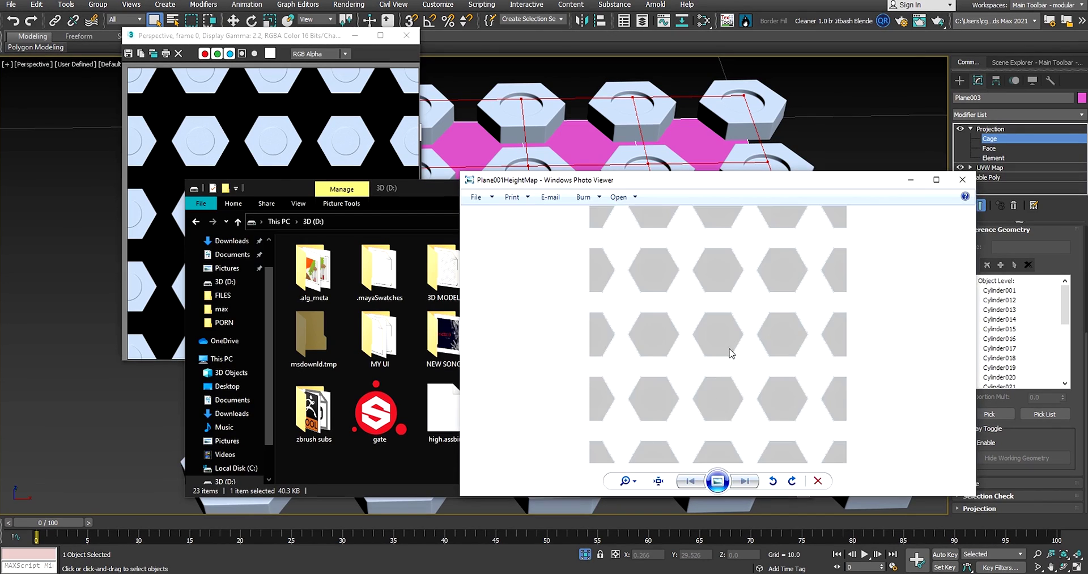
pyautogui.scroll(2, 728, 266)
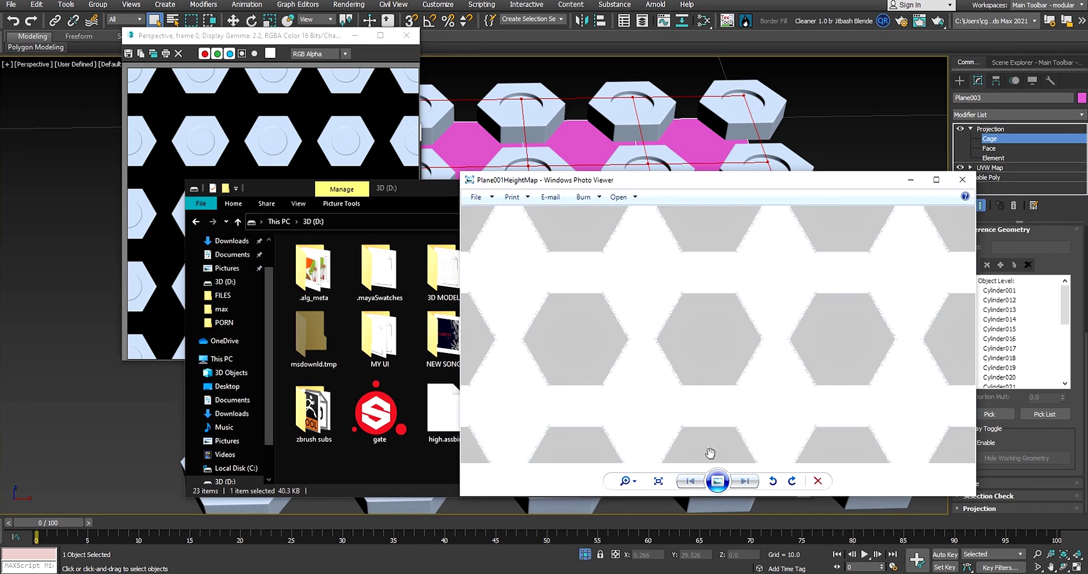
pyautogui.scroll(-1, 752, 285)
pyautogui.scroll(2, 716, 275)
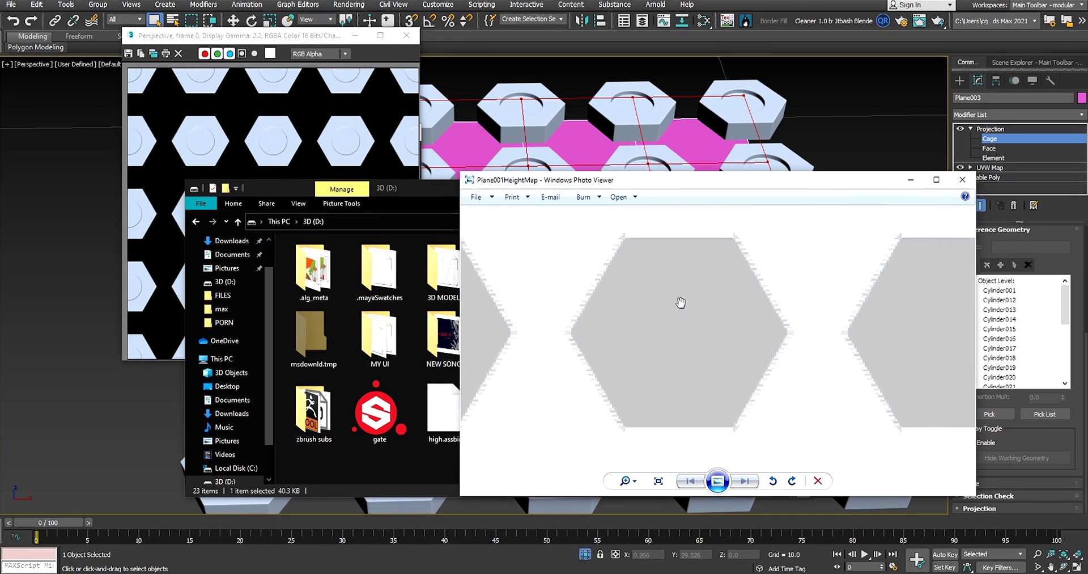
pyautogui.scroll(-3, 778, 256)
pyautogui.scroll(2, 736, 317)
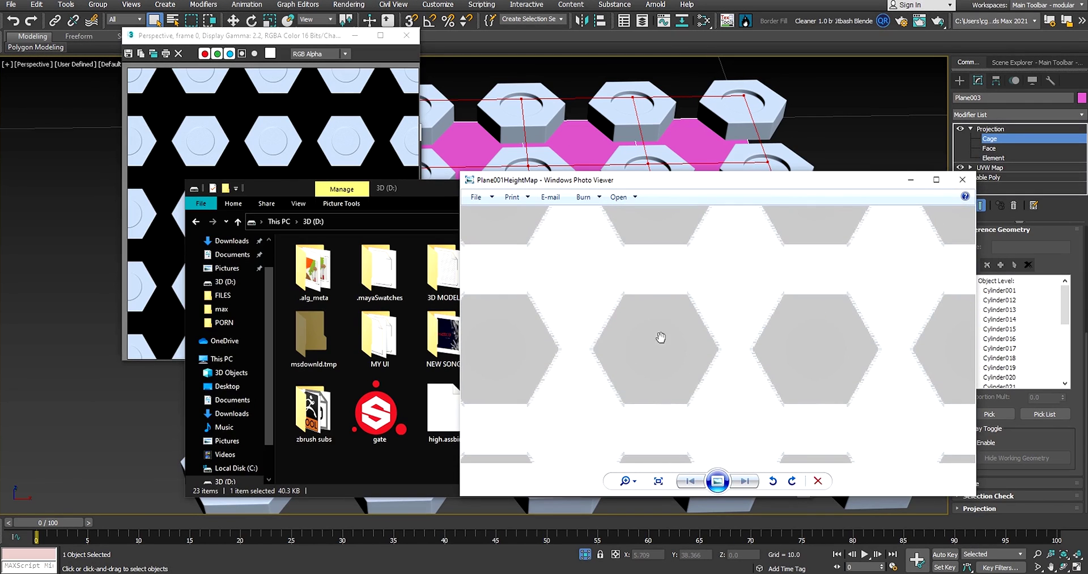
pyautogui.scroll(-1, 641, 332)
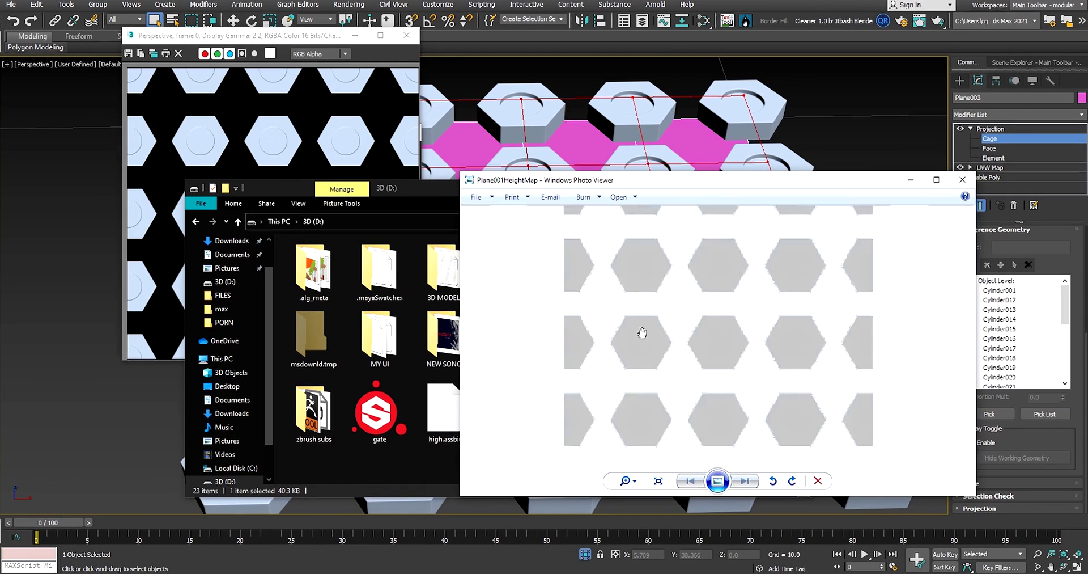
pyautogui.scroll(3, 719, 333)
pyautogui.moveTo(726, 377); pyautogui.dragTo(584, 351)
pyautogui.click(962, 179)
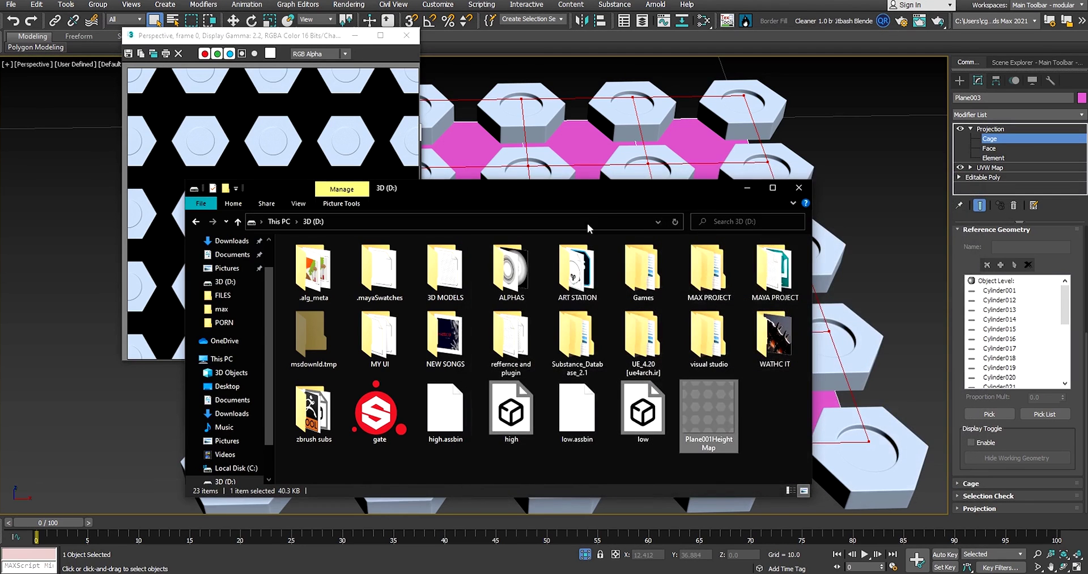
pyautogui.click(747, 188)
pyautogui.click(406, 35)
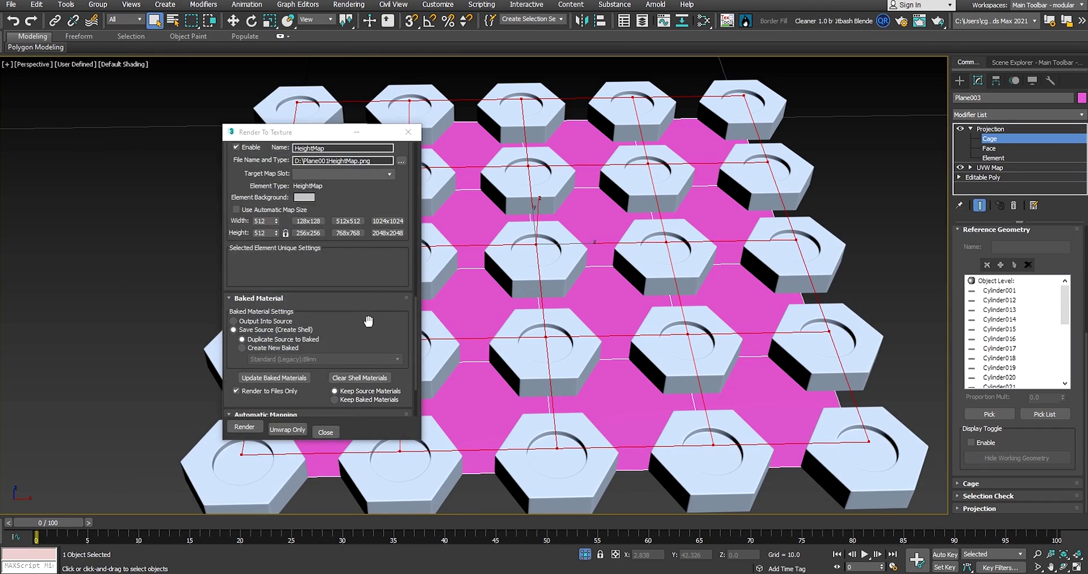
# In the projection options, set the height map's Min Height to 0 and Max Height to 0.7.
pyautogui.scroll(-5, 385, 282)
pyautogui.scroll(3, 390, 282)
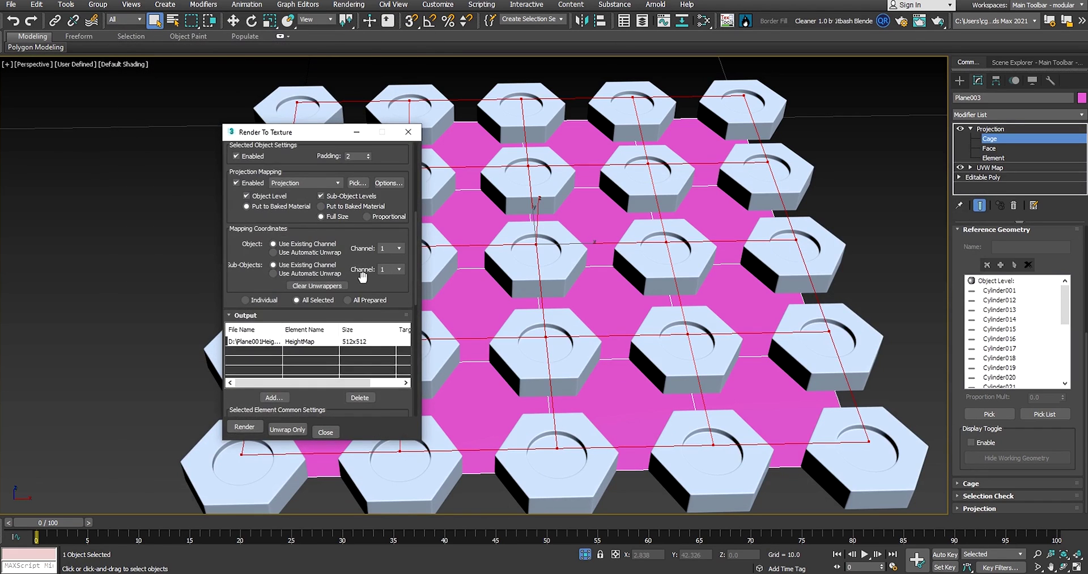
pyautogui.scroll(2, 377, 264)
pyautogui.click(389, 259)
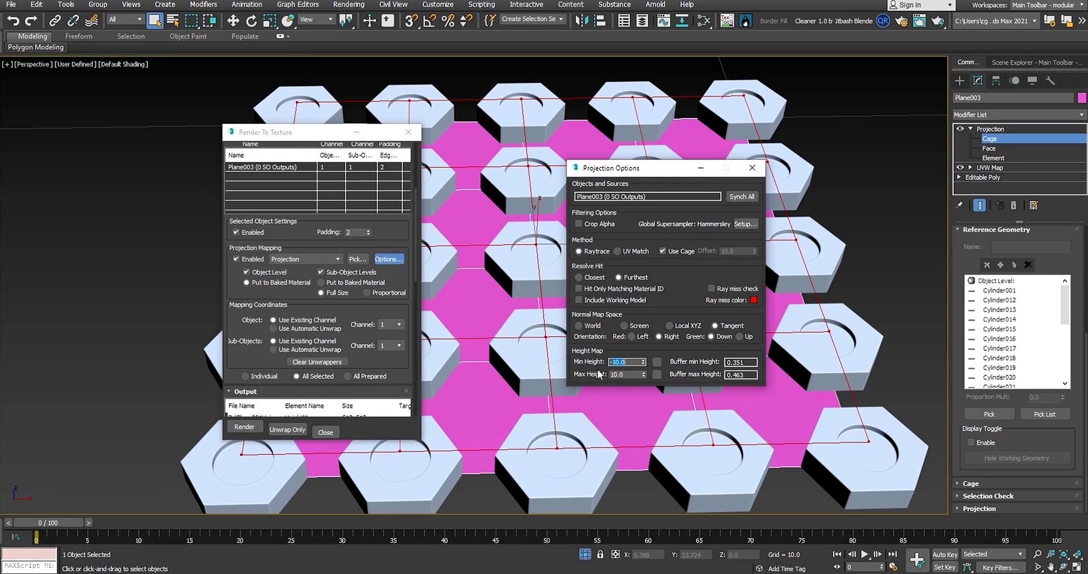
pyautogui.doubleClick(621, 374)
pyautogui.scroll(3, 489, 429)
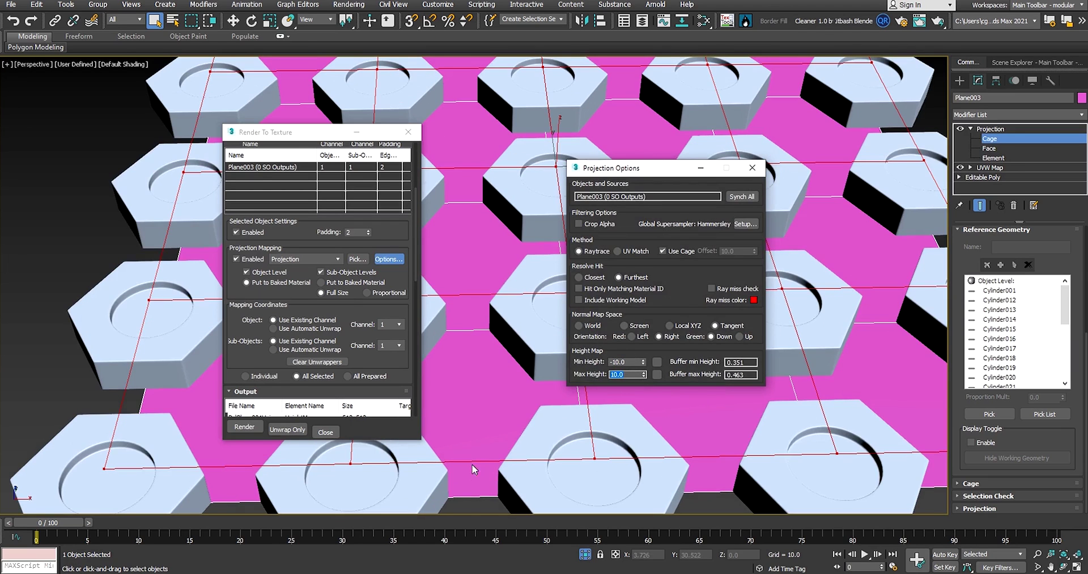
pyautogui.scroll(-5, 479, 473)
pyautogui.keyDown('alt'); pyautogui.moveTo(479, 474); pyautogui.dragTo(463, 322, button='middle'); pyautogui.keyUp('alt')
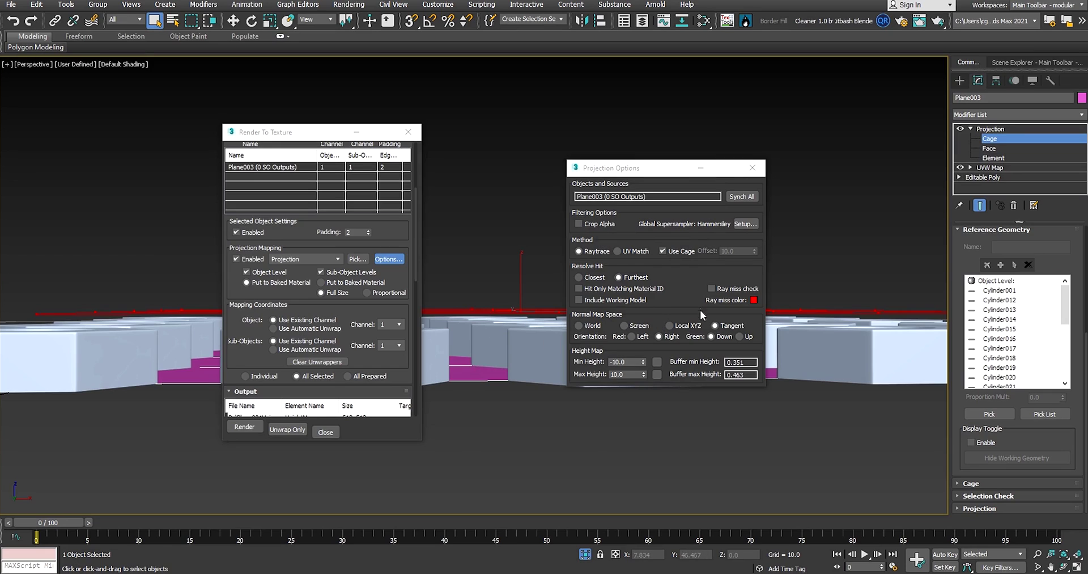
pyautogui.click(627, 374)
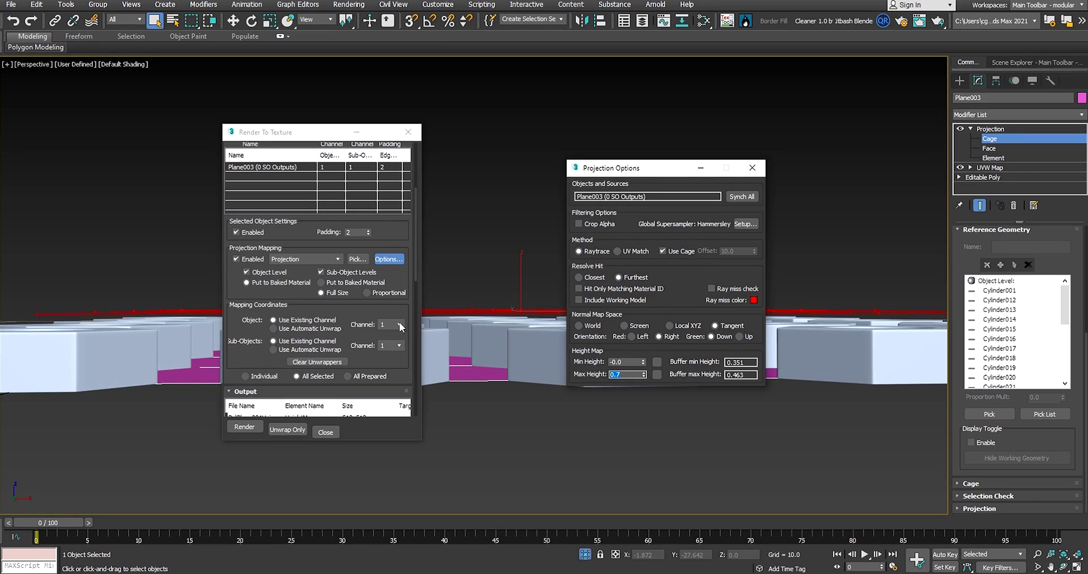
pyautogui.click(752, 167)
# Bake the height map again with the new height range, overwriting the previous output file.
pyautogui.click(244, 427)
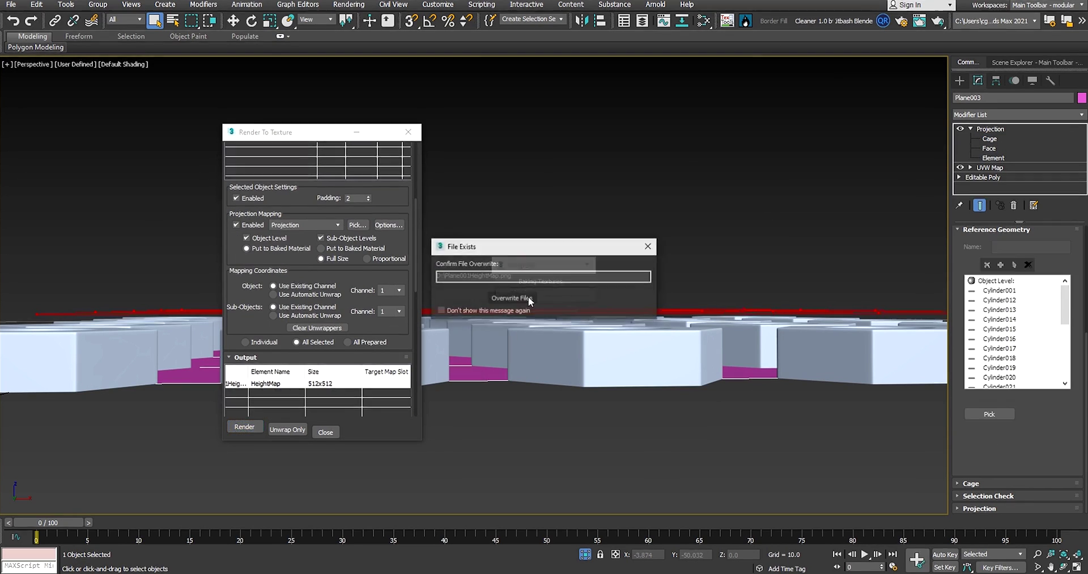
pyautogui.click(510, 297)
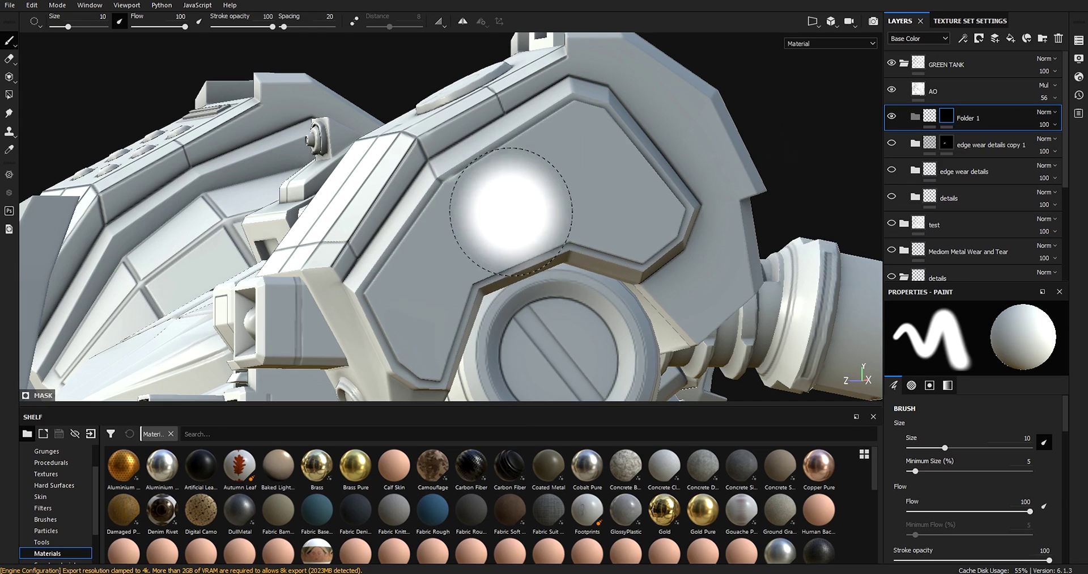
# Switch to File Explorer, open the re-baked Plane001HeightMap from drive D:, and examine the height contrast of the hexagonal nuts.
pyautogui.moveTo(509, 211)
pyautogui.keyDown('alt'); pyautogui.mouseDown()
pyautogui.moveTo(556, 224)
pyautogui.moveTo(547, 238)
pyautogui.mouseUp(); pyautogui.keyUp('alt')
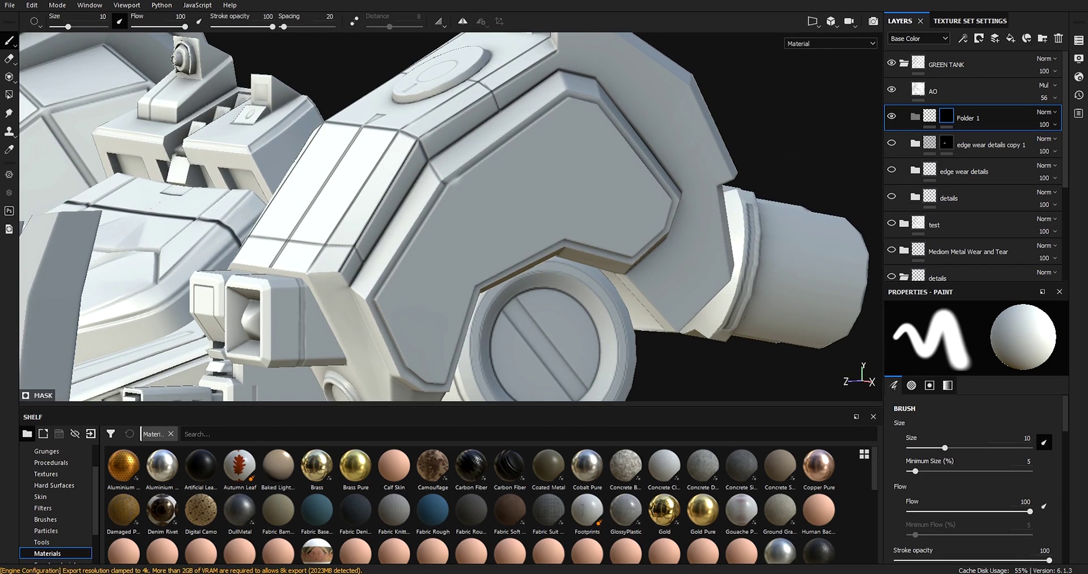
pyautogui.hotkey('alt', 'Tab')
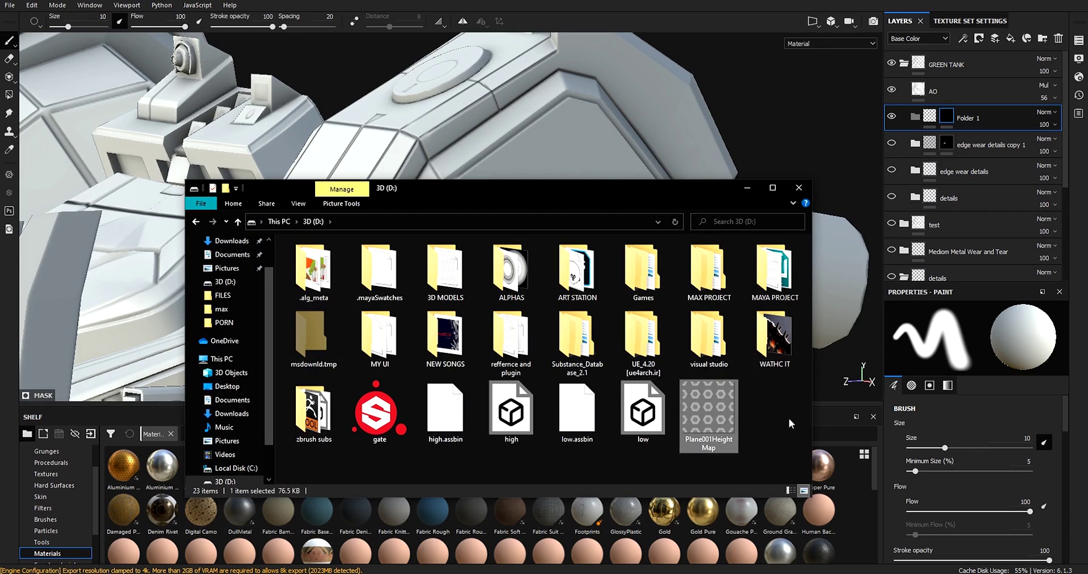
pyautogui.click(789, 420)
pyautogui.click(721, 419)
pyautogui.doubleClick(722, 408)
pyautogui.scroll(3, 720, 323)
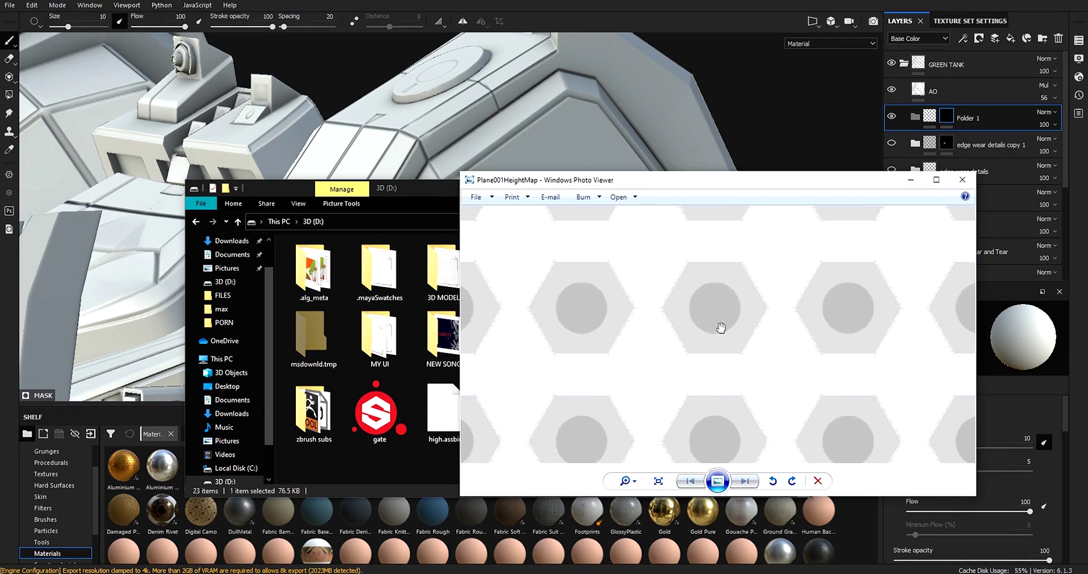
pyautogui.scroll(-3, 587, 371)
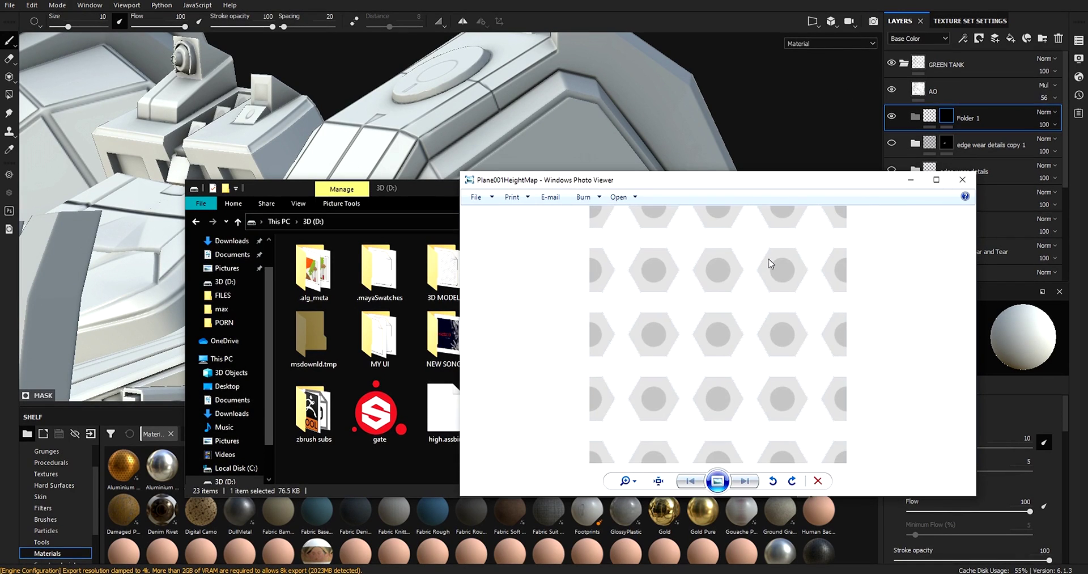
pyautogui.scroll(2, 771, 271)
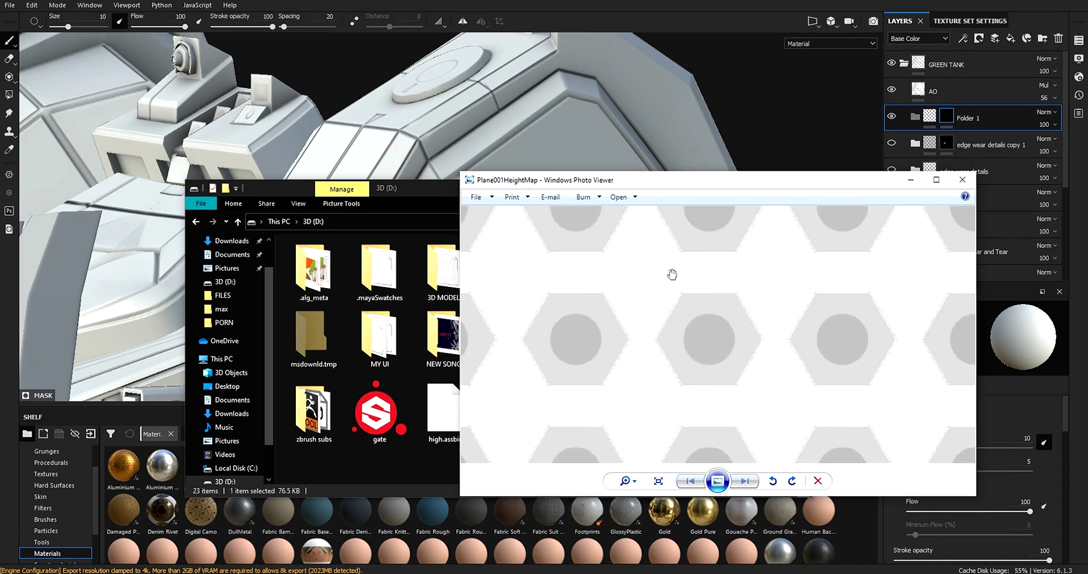
# Examine the baked Plane001HeightMap up close and as a whole for nut shape and contrast, and close the image viewer.
pyautogui.moveTo(669, 387); pyautogui.dragTo(633, 170)
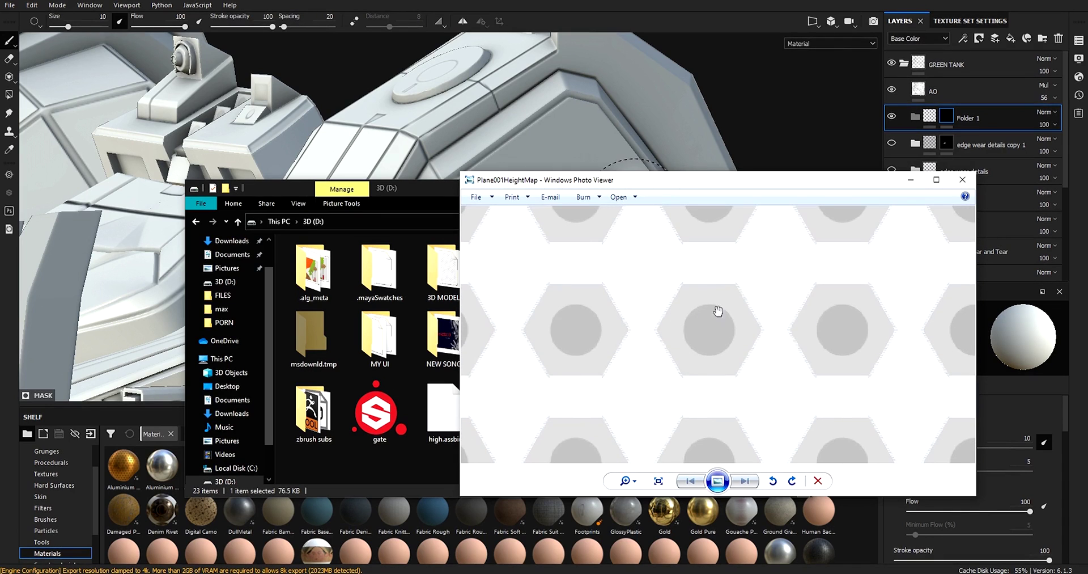
pyautogui.moveTo(686, 238)
pyautogui.mouseDown()
pyautogui.moveTo(709, 346)
pyautogui.moveTo(679, 508)
pyautogui.mouseUp()
pyautogui.moveTo(743, 332)
pyautogui.mouseDown()
pyautogui.moveTo(519, 306)
pyautogui.moveTo(590, 142)
pyautogui.mouseUp()
pyautogui.scroll(-3, 616, 347)
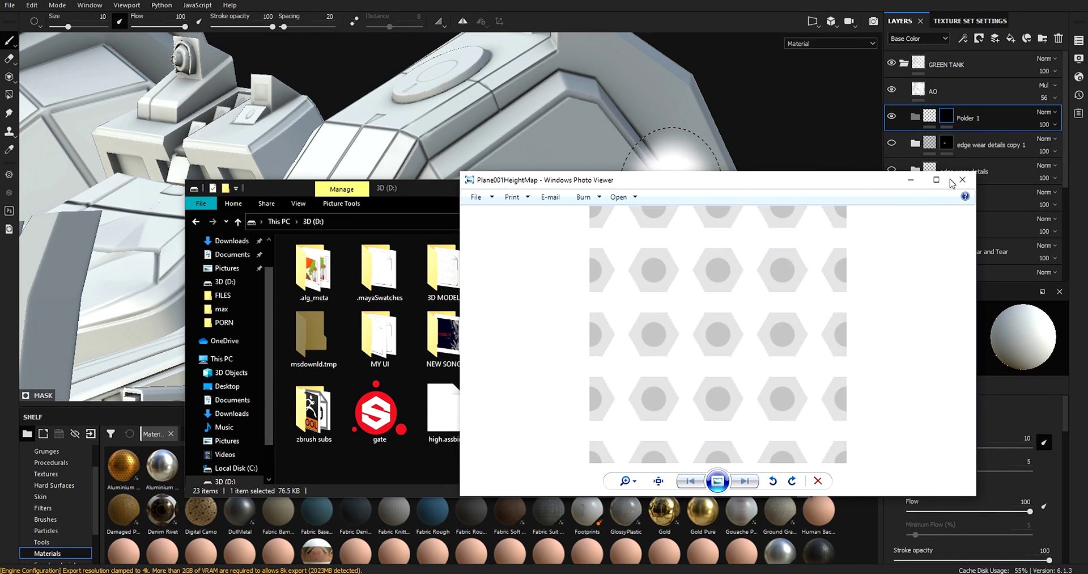
pyautogui.scroll(2, 729, 301)
pyautogui.click(962, 179)
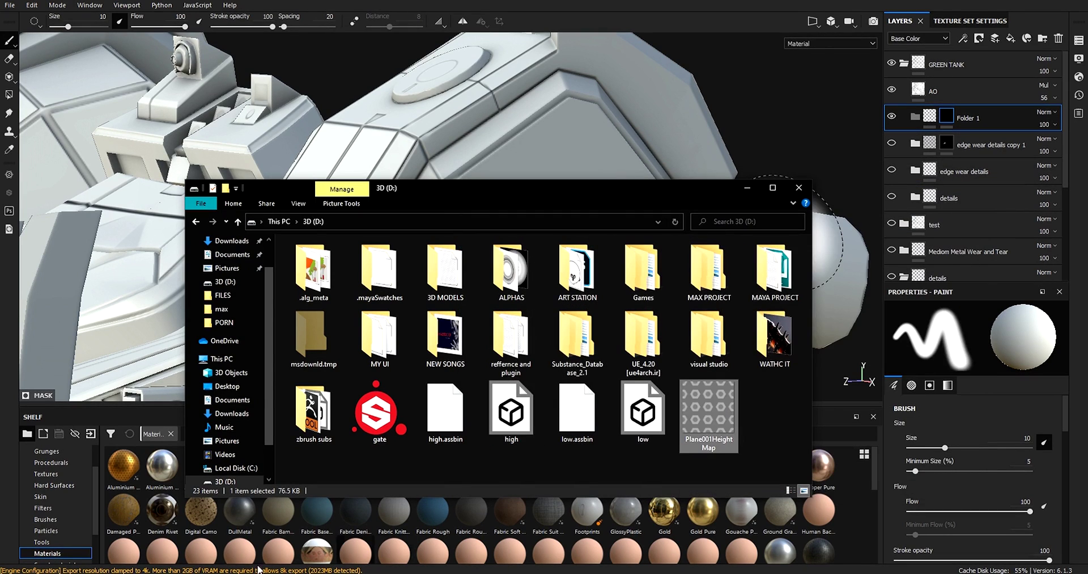
pyautogui.doubleClick(722, 392)
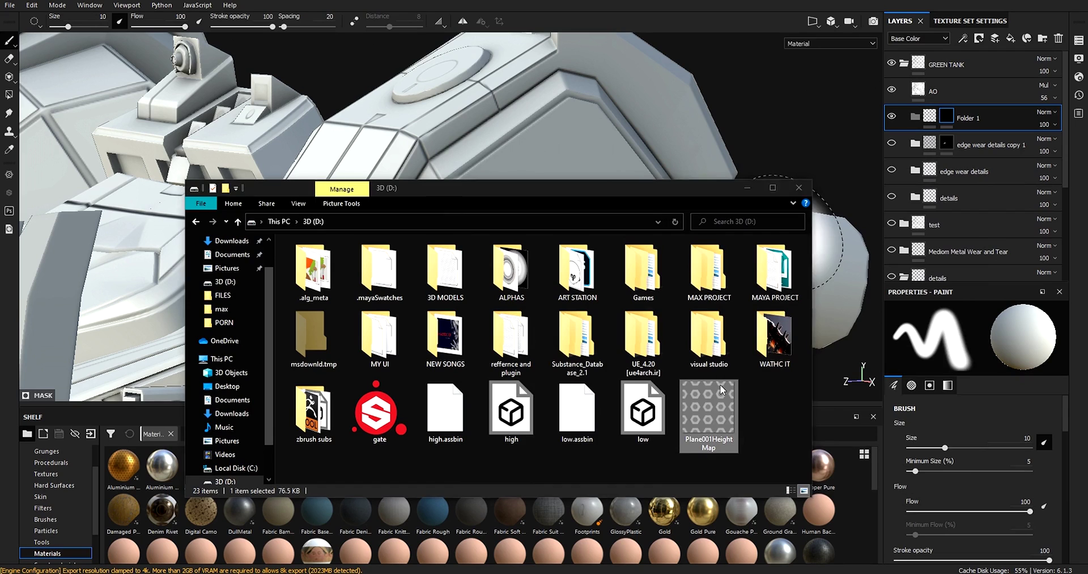
pyautogui.click(962, 180)
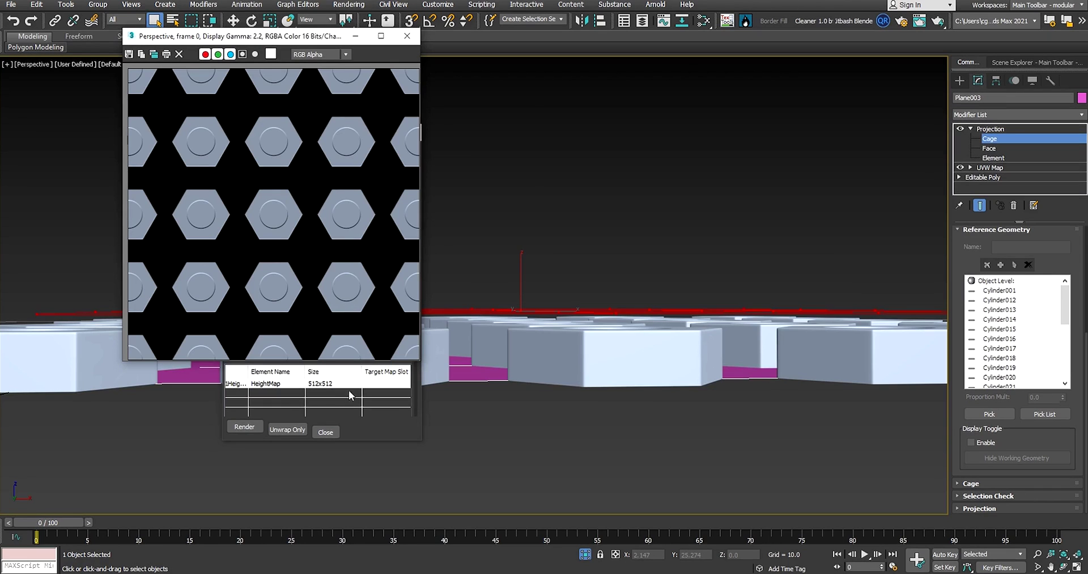
# Close the rendered frame in 3ds Max and bring Plane001HeightMap from File Explorer into the Substance Painter shelf.
pyautogui.click(407, 35)
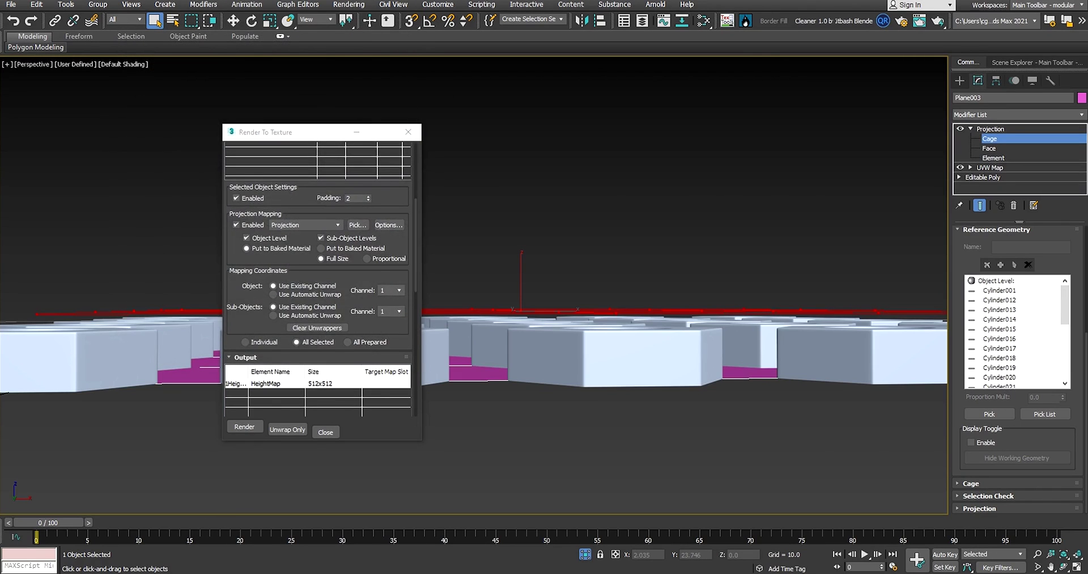
pyautogui.click(235, 571)
pyautogui.moveTo(696, 421)
pyautogui.mouseDown()
pyautogui.moveTo(692, 437)
pyautogui.moveTo(250, 572)
pyautogui.moveTo(172, 570)
pyautogui.mouseUp()
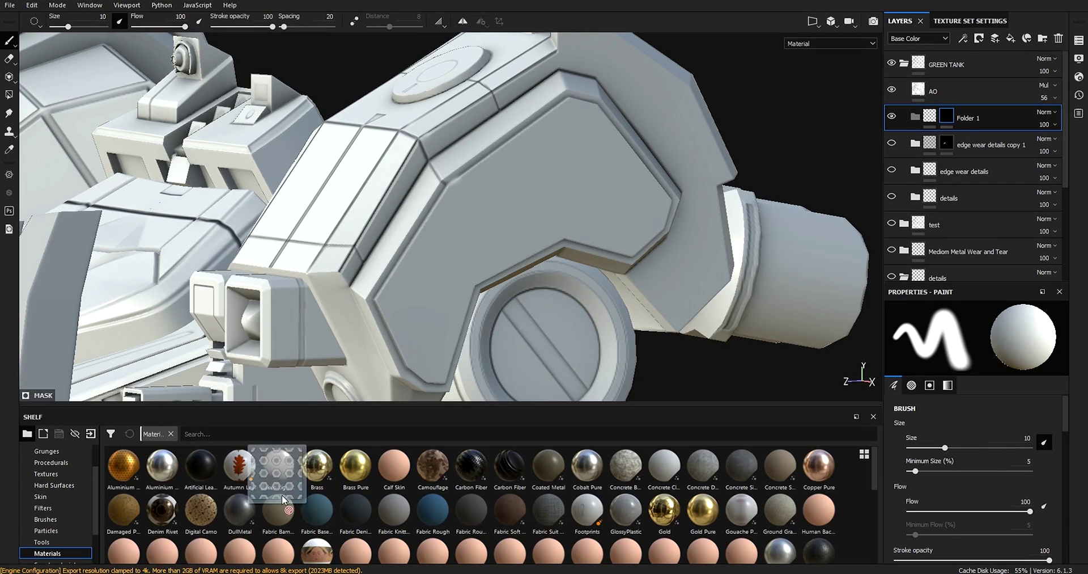
pyautogui.moveTo(281, 495); pyautogui.dragTo(263, 493)
# Import Plane001HeightMap.png as an alpha into the project 'detils edge wear'.
pyautogui.click(688, 167)
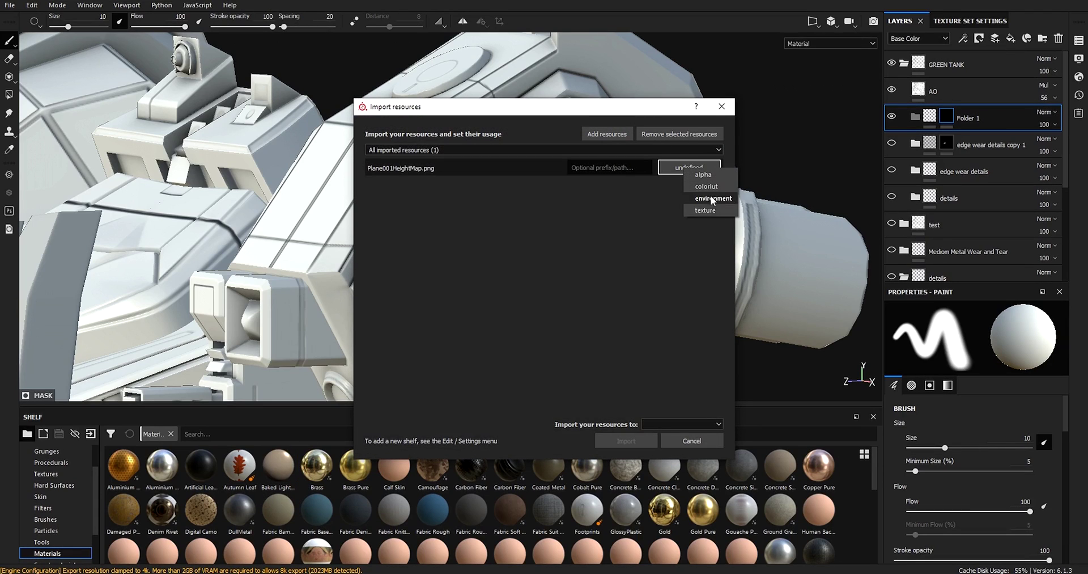
pyautogui.click(662, 426)
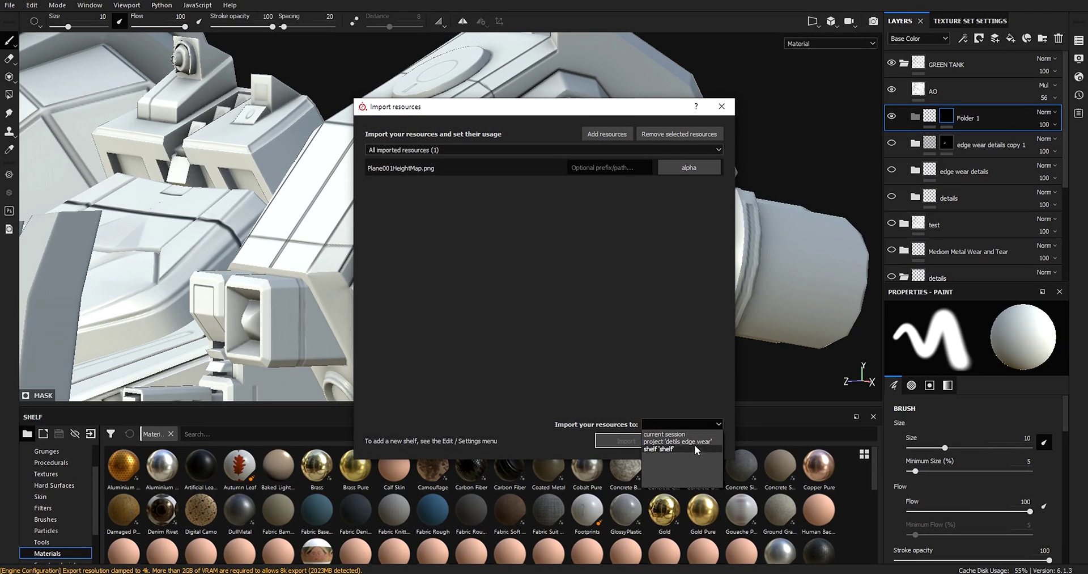
pyautogui.click(663, 441)
pyautogui.click(662, 423)
pyautogui.click(660, 441)
pyautogui.click(625, 440)
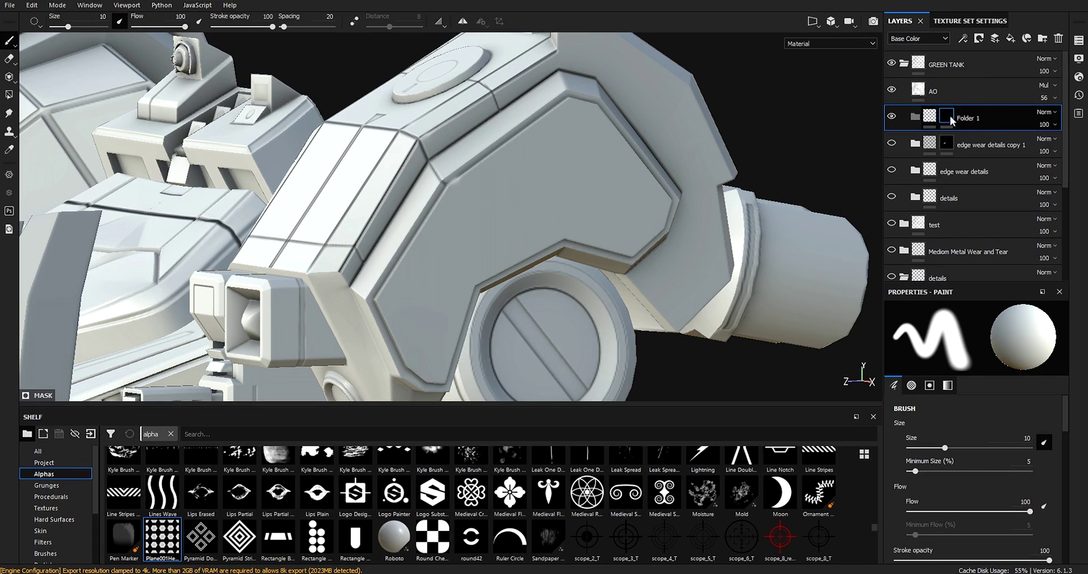
# Add a black mask to Folder 1 and reveal the flat angular side panel by filling its faces white with Polygon Fill.
pyautogui.rightClick(975, 121)
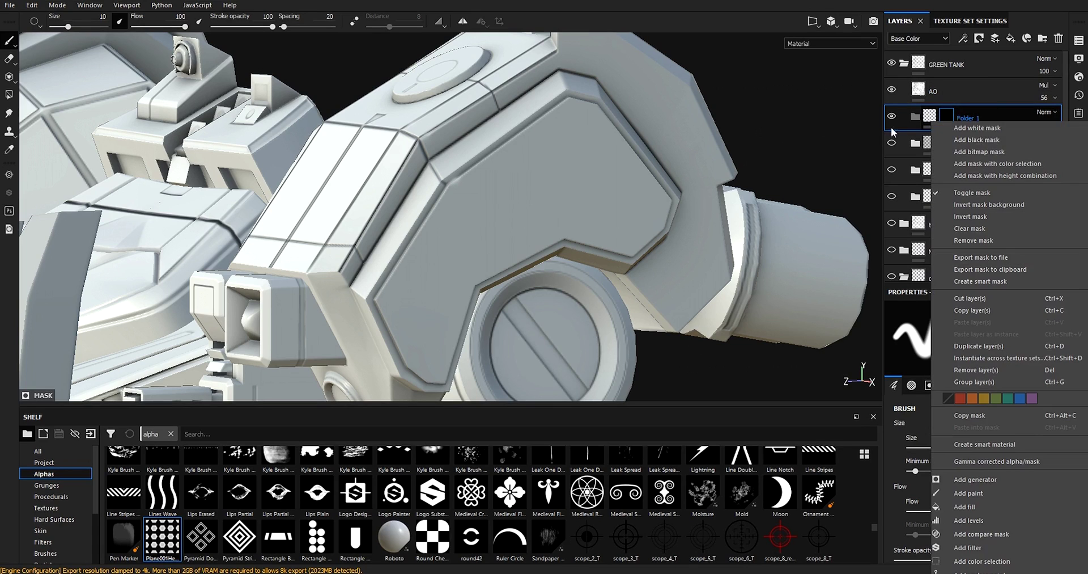
pyautogui.click(975, 139)
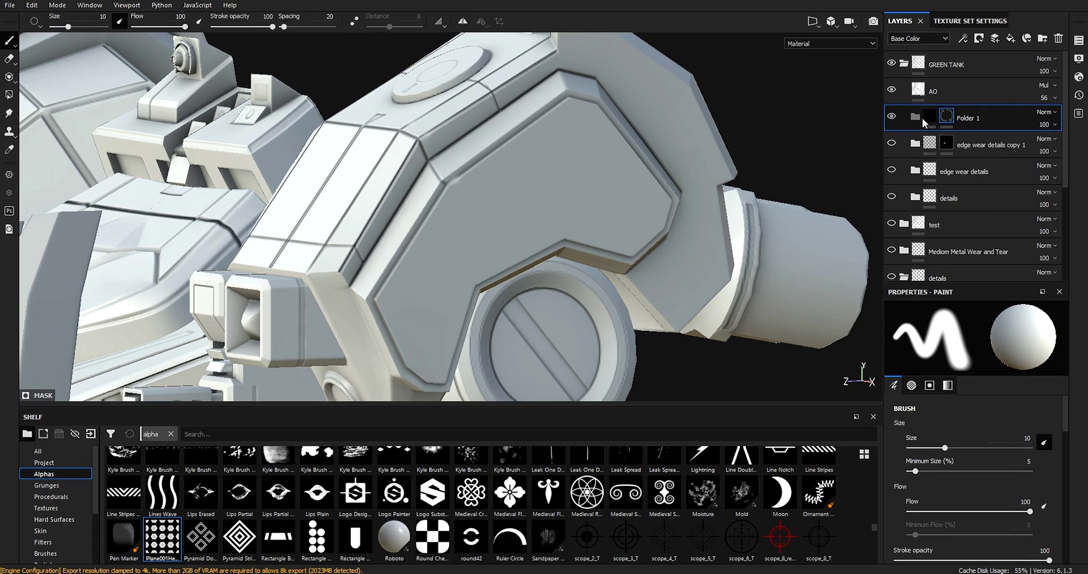
pyautogui.click(9, 95)
pyautogui.scroll(5, 607, 181)
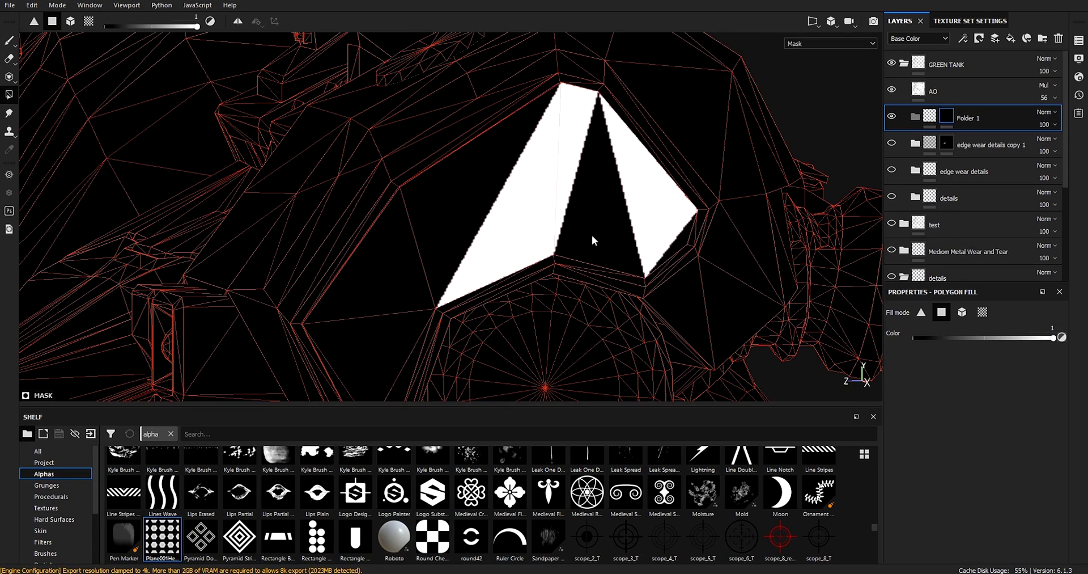
pyautogui.click(590, 232)
pyautogui.click(482, 209)
pyautogui.click(386, 271)
pyautogui.click(380, 344)
pyautogui.keyDown('alt'); pyautogui.moveTo(439, 300); pyautogui.dragTo(464, 215, button='middle'); pyautogui.keyUp('alt')
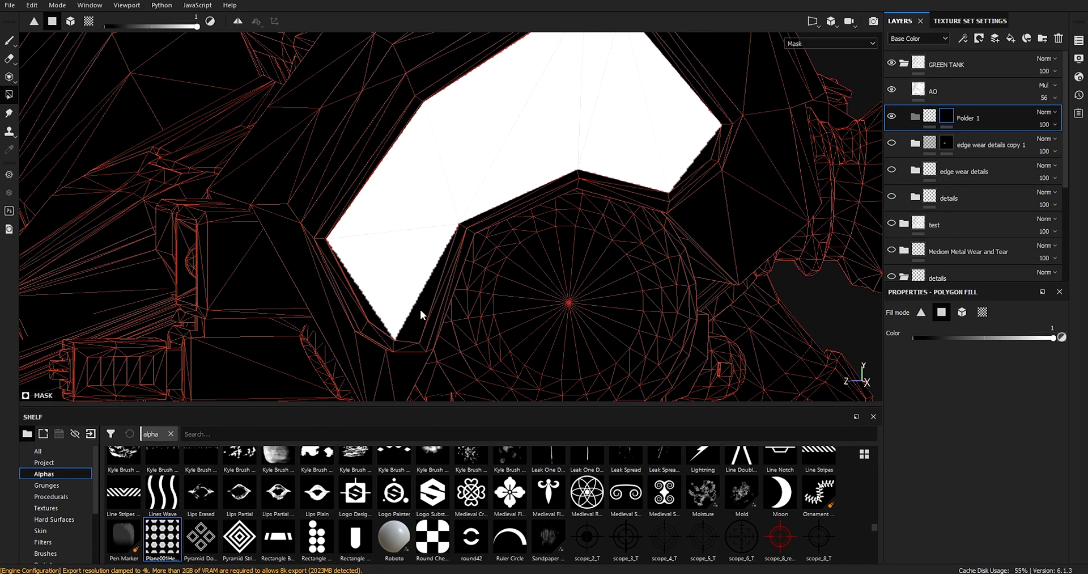
# Create a new fill layer and place it inside Folder 1.
pyautogui.rightClick(963, 118)
pyautogui.click(925, 115)
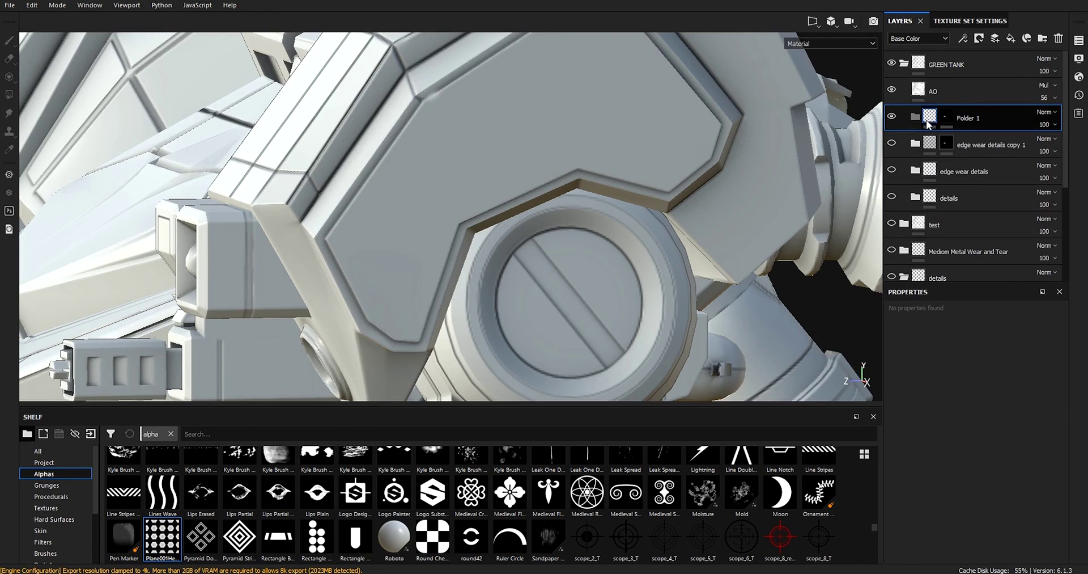
pyautogui.rightClick(929, 117)
pyautogui.click(965, 115)
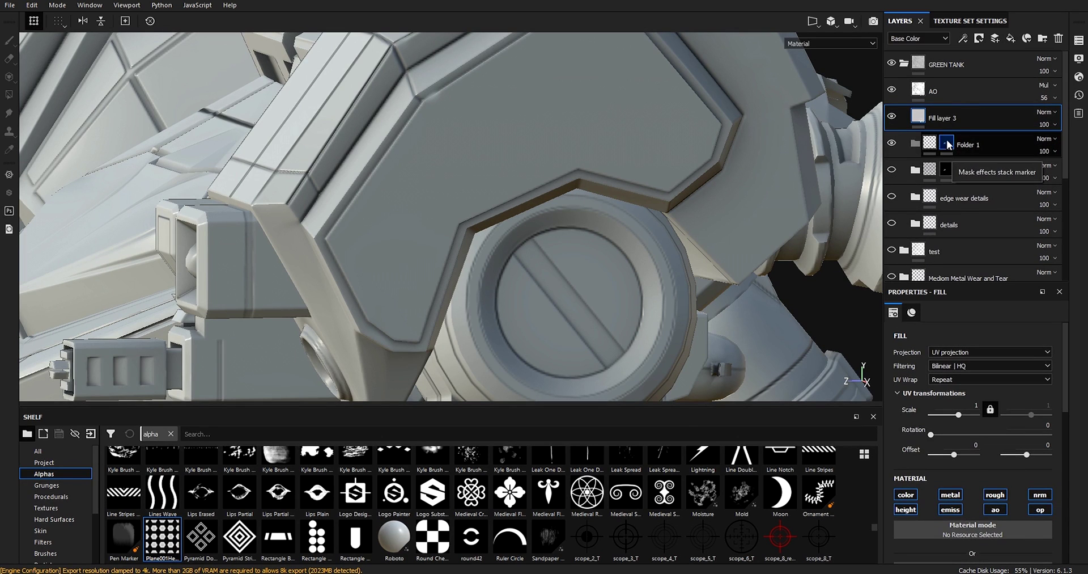
pyautogui.moveTo(956, 128); pyautogui.dragTo(967, 150)
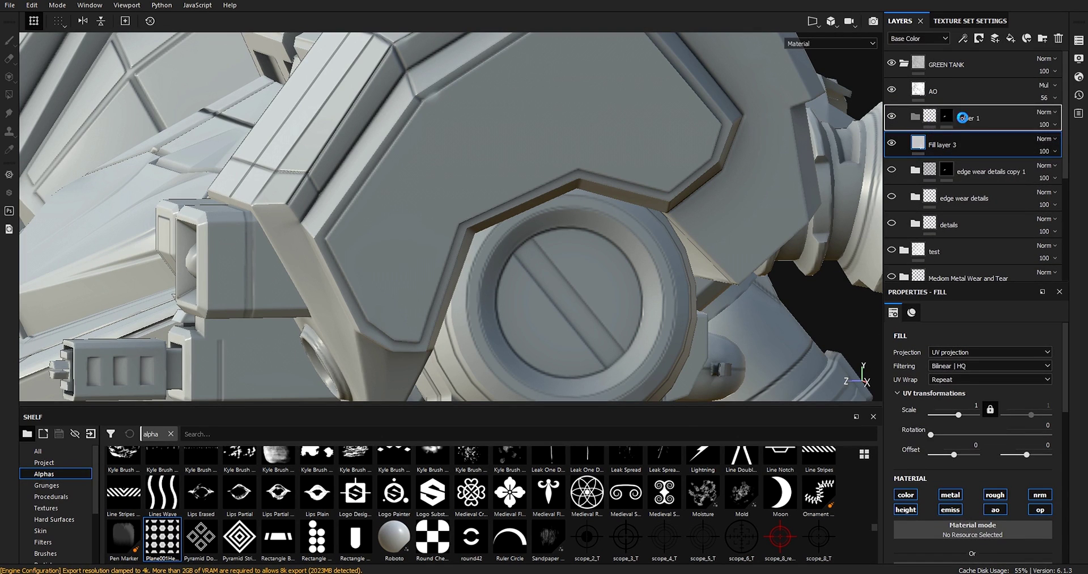
# Mask the fill layer in Folder 1 with a black mask and a fill effect that uses Plane001HeightMap as its grayscale.
pyautogui.rightClick(967, 149)
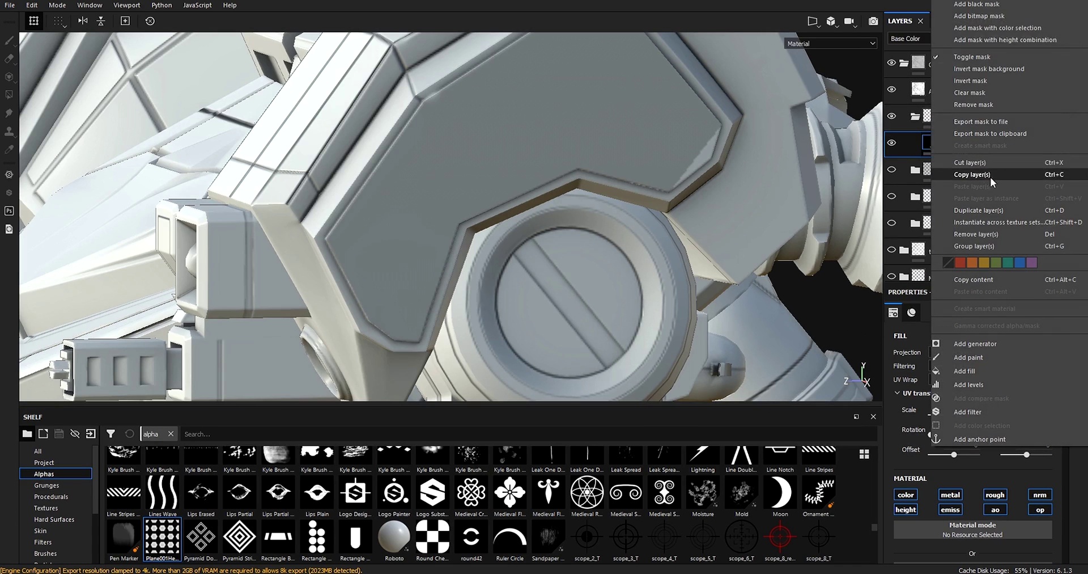
pyautogui.click(989, 17)
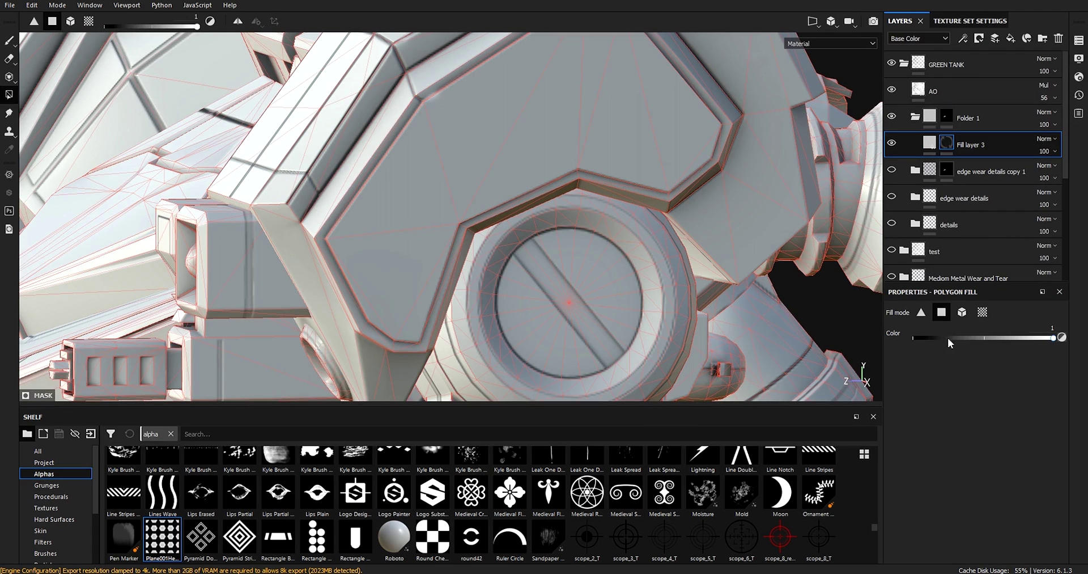
pyautogui.rightClick(971, 144)
pyautogui.click(970, 371)
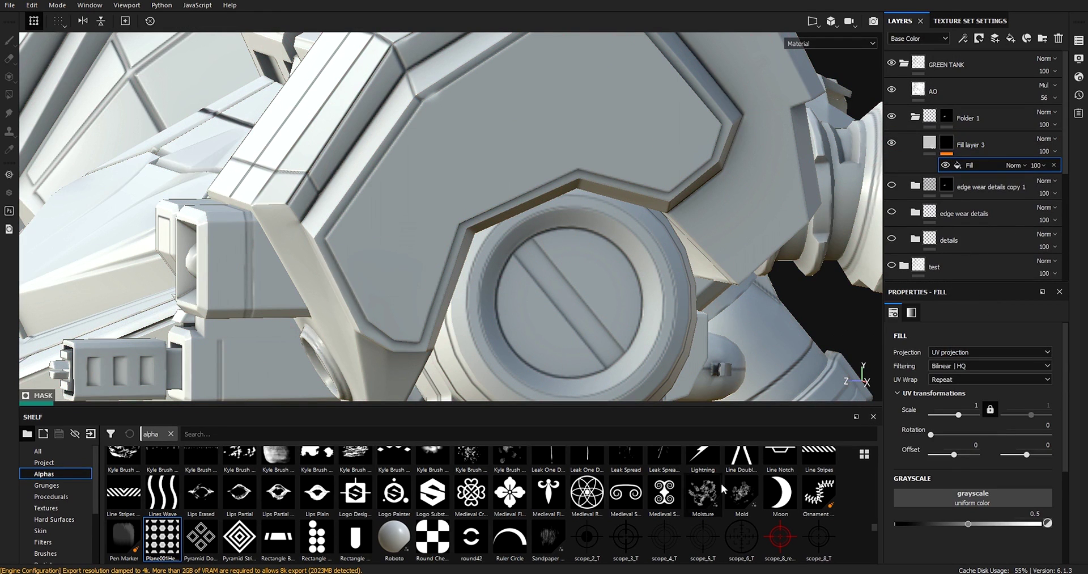
pyautogui.moveTo(161, 540); pyautogui.dragTo(981, 501)
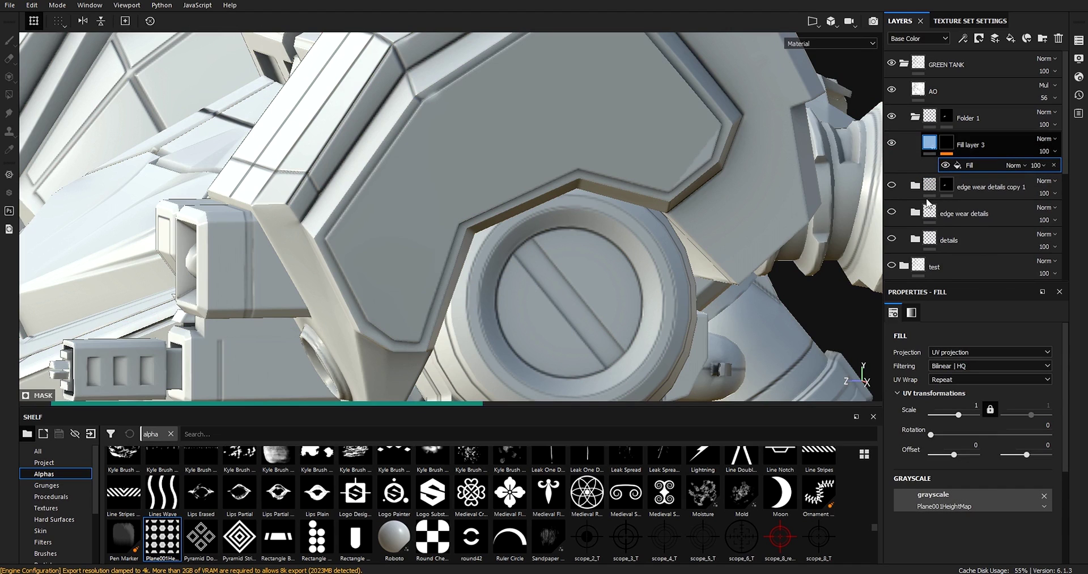
# Set the fill layer's height to about 0.43, its metallic to 1 and its base color to white.
pyautogui.click(935, 140)
pyautogui.scroll(-8, 970, 436)
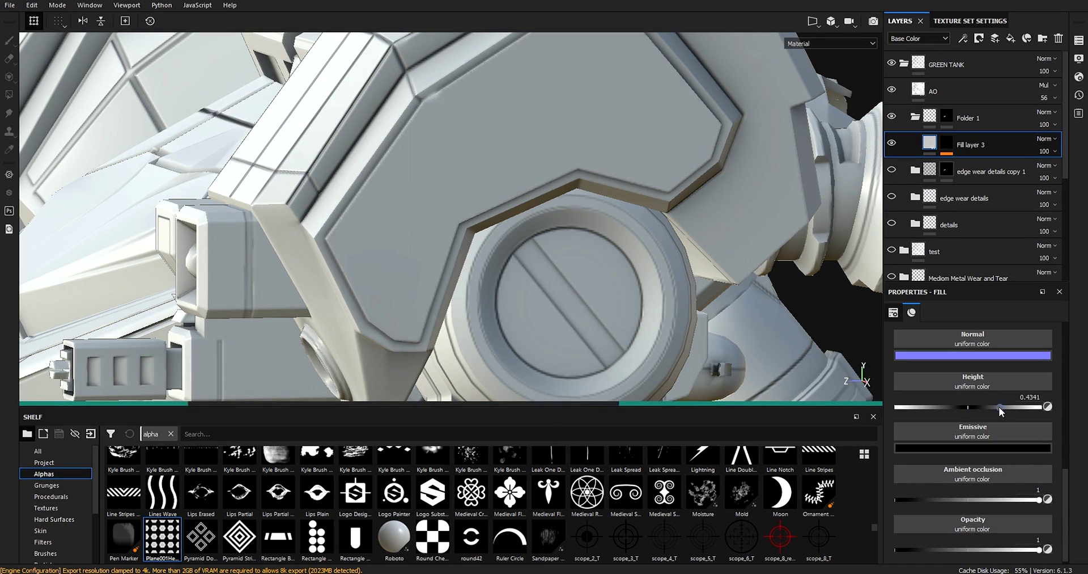
pyautogui.scroll(5, 976, 446)
pyautogui.moveTo(942, 533); pyautogui.dragTo(1040, 535)
pyautogui.click(954, 485)
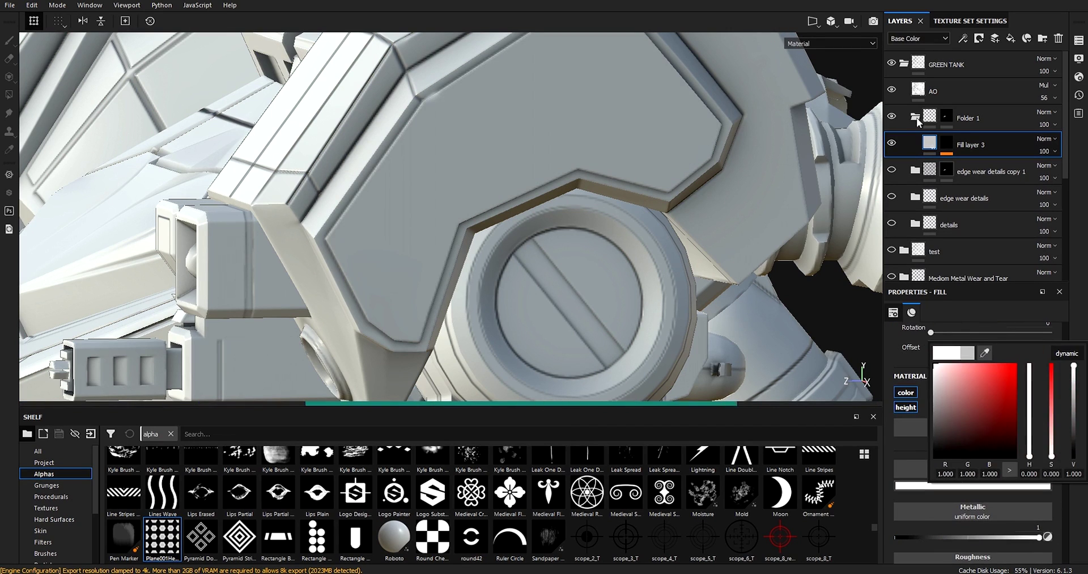
# Tile the mask's Plane001HeightMap fill at a UV scale of 20, and raise the scale to 30.
pyautogui.click(947, 143)
pyautogui.click(953, 163)
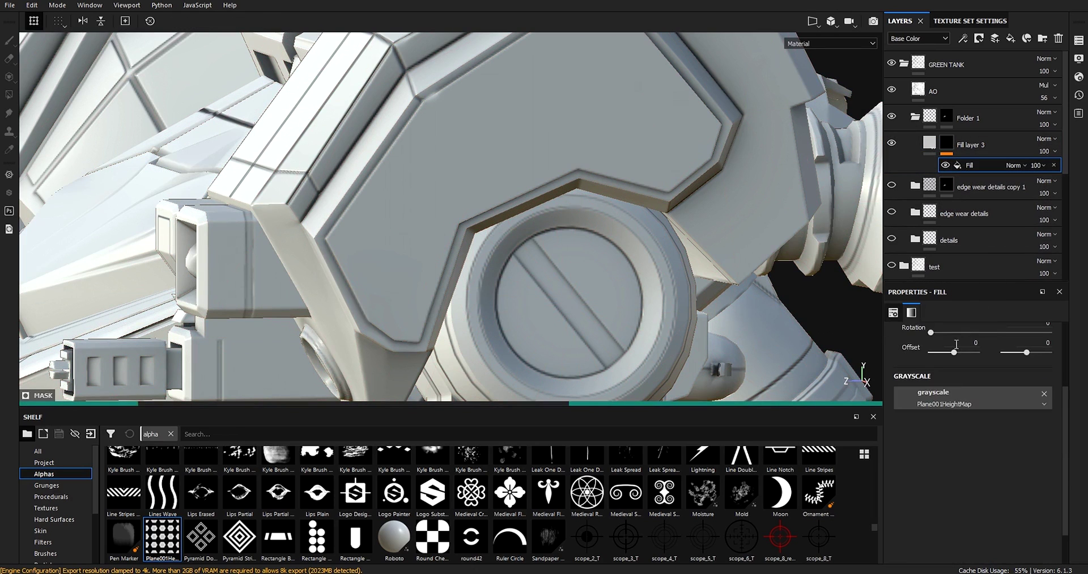
pyautogui.scroll(3, 962, 421)
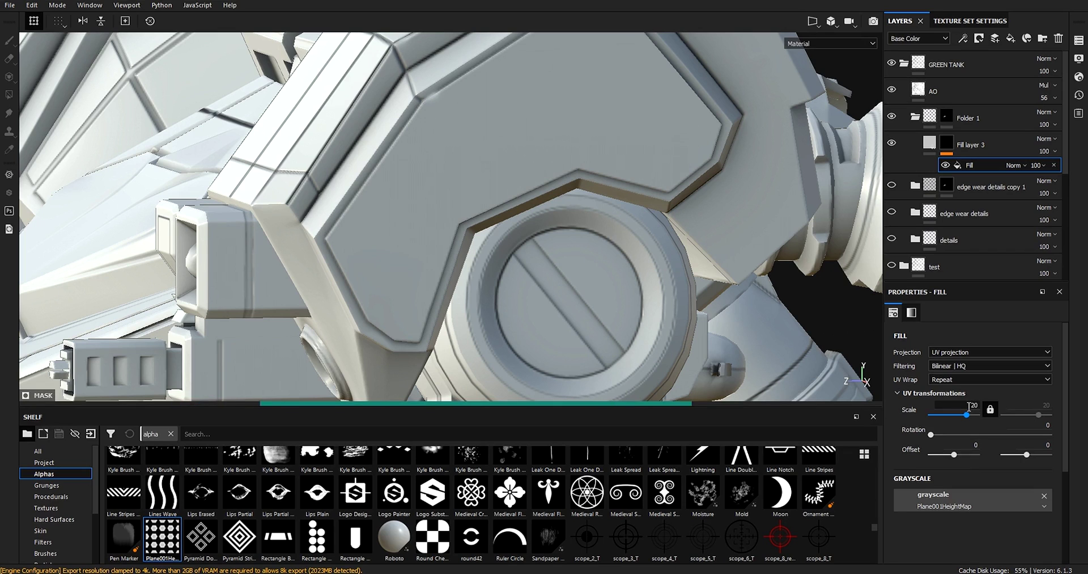
pyautogui.scroll(2, 587, 205)
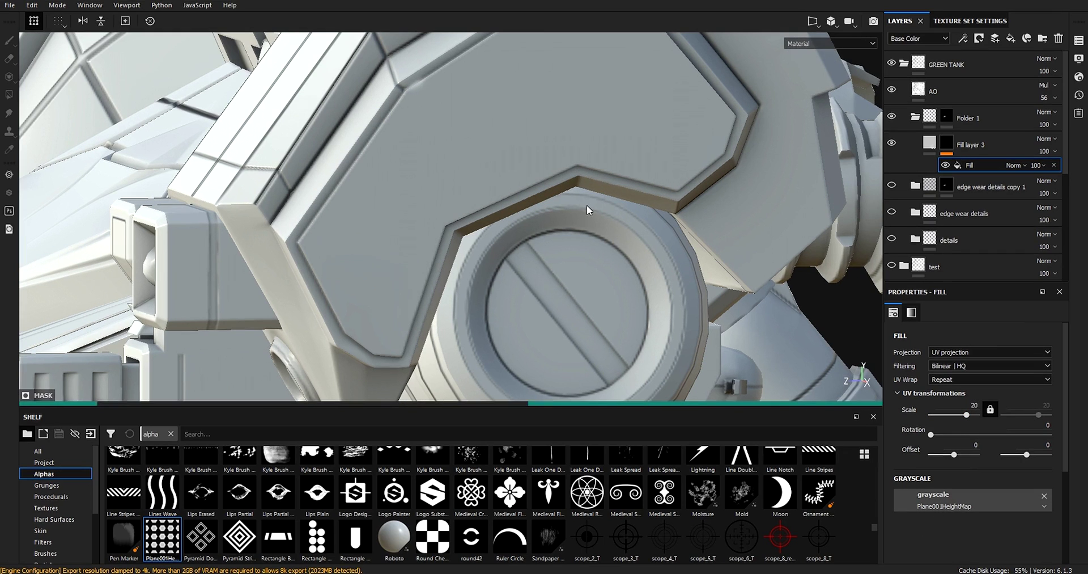
pyautogui.moveTo(640, 198); pyautogui.dragTo(609, 268, button='middle')
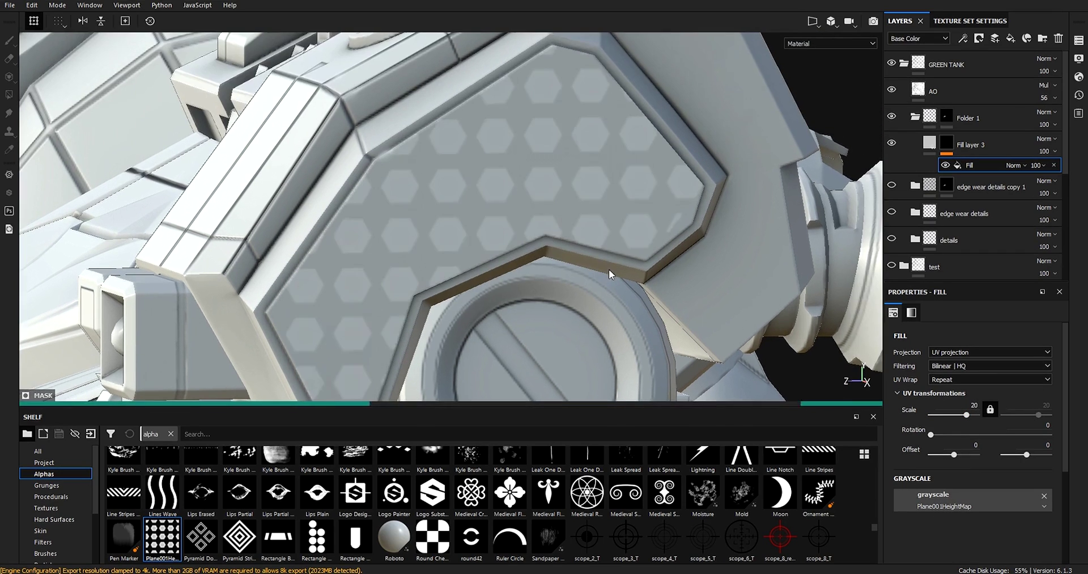
pyautogui.keyDown('alt'); pyautogui.moveTo(609, 269); pyautogui.dragTo(595, 294); pyautogui.keyUp('alt')
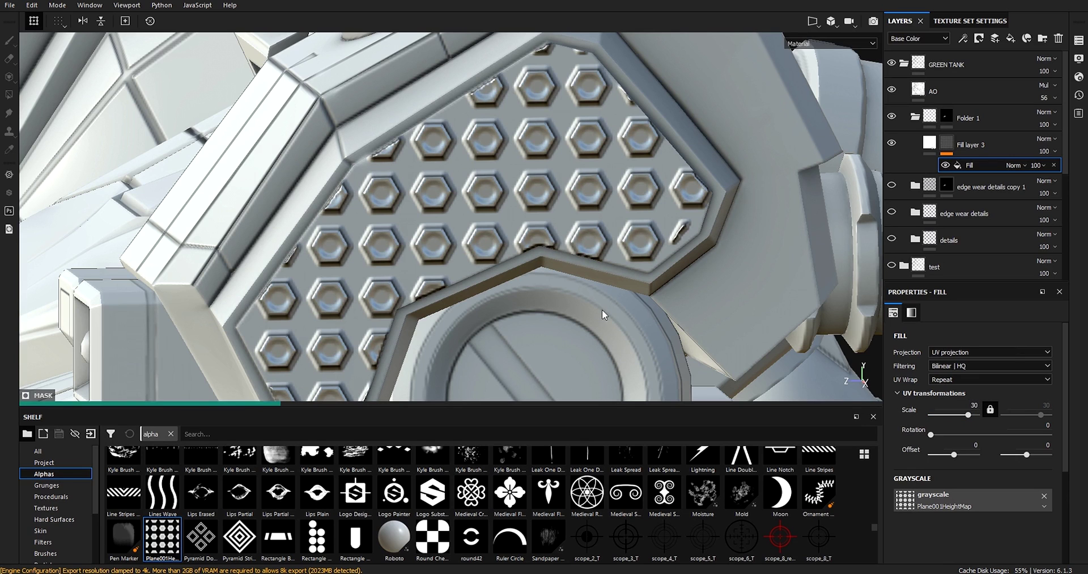
# Examine the embossed hexagonal nuts on the side panel up close from several angles.
pyautogui.keyDown('alt'); pyautogui.moveTo(603, 315); pyautogui.dragTo(384, 245); pyautogui.keyUp('alt')
pyautogui.keyDown('alt'); pyautogui.moveTo(467, 240); pyautogui.dragTo(499, 257); pyautogui.keyUp('alt')
pyautogui.keyDown('alt'); pyautogui.moveTo(499, 257); pyautogui.dragTo(646, 245, button='right'); pyautogui.keyUp('alt')
pyautogui.keyDown('alt'); pyautogui.moveTo(646, 246); pyautogui.dragTo(668, 250, button='middle'); pyautogui.keyUp('alt')
pyautogui.keyDown('alt'); pyautogui.moveTo(578, 165); pyautogui.dragTo(629, 209); pyautogui.keyUp('alt')
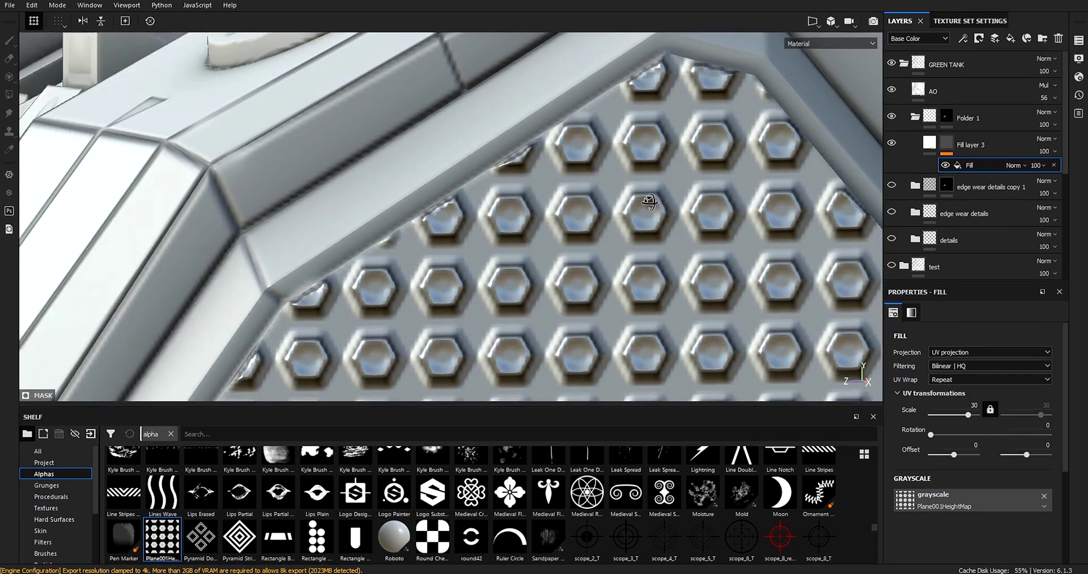
pyautogui.keyDown('alt'); pyautogui.moveTo(629, 210); pyautogui.dragTo(559, 247, button='right'); pyautogui.keyUp('alt')
pyautogui.keyDown('alt'); pyautogui.moveTo(559, 247); pyautogui.dragTo(525, 272); pyautogui.keyUp('alt')
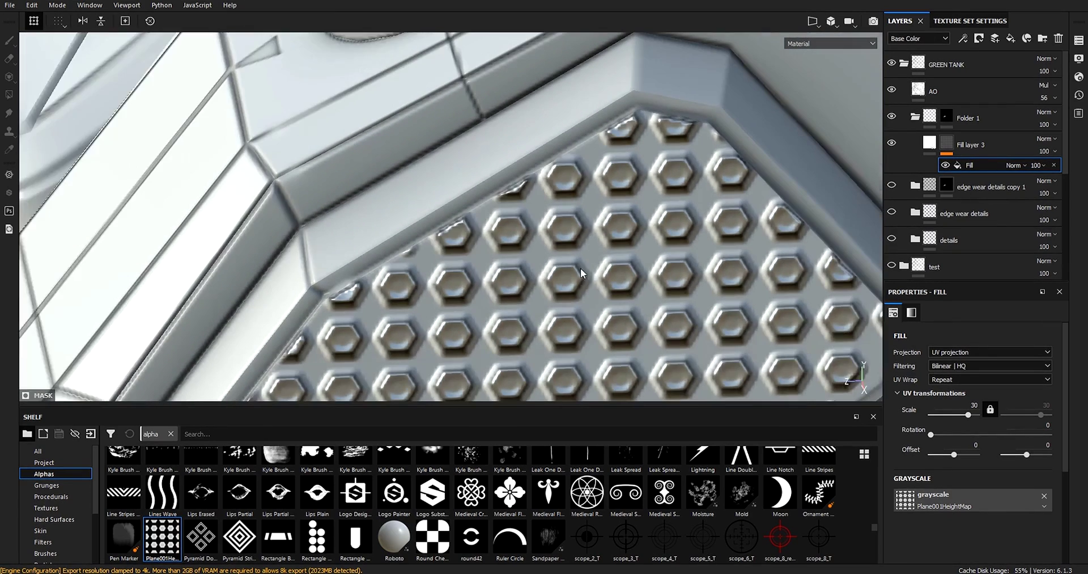